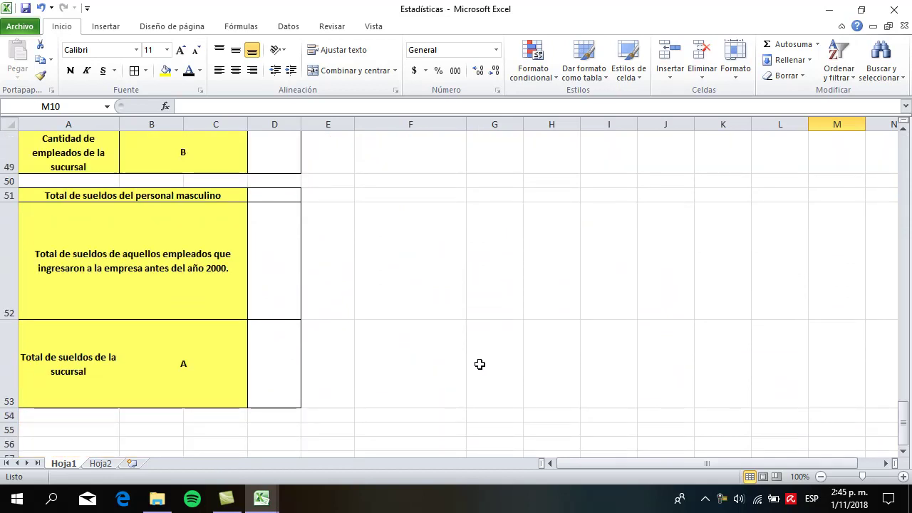
Enter the date 01/11/2018 as a fixed value in cell C4 and clear it again
{"action": "scroll", "coordinate": [482, 364], "scroll_direction": "up", "scroll_amount": 16}
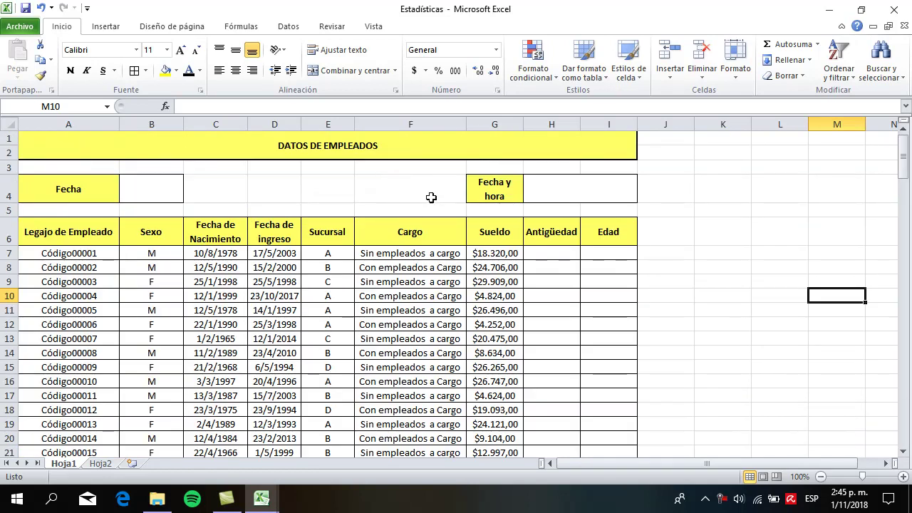
{"action": "left_click", "coordinate": [227, 191]}
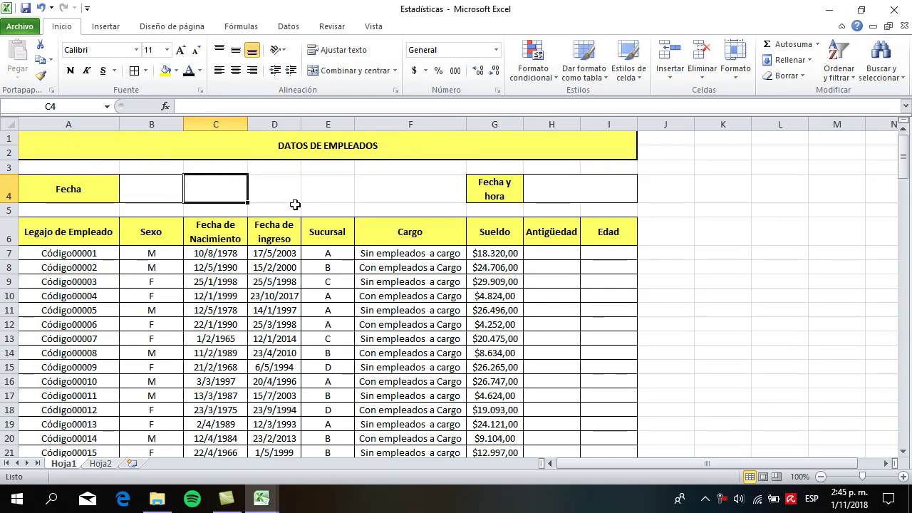
{"action": "type", "text": "01"}
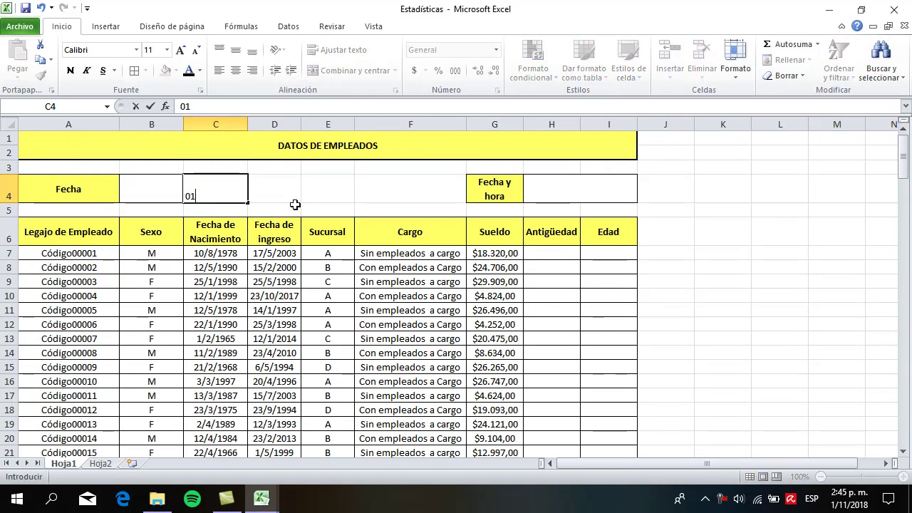
{"action": "type", "text": "/11/2018"}
{"action": "key", "text": "Return"}
{"action": "left_click", "coordinate": [217, 191]}
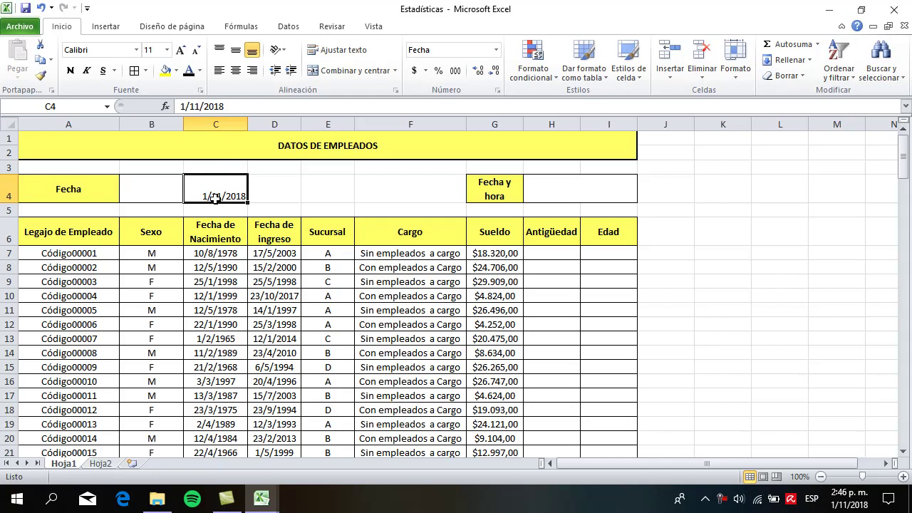
{"action": "key", "text": "BackSpace"}
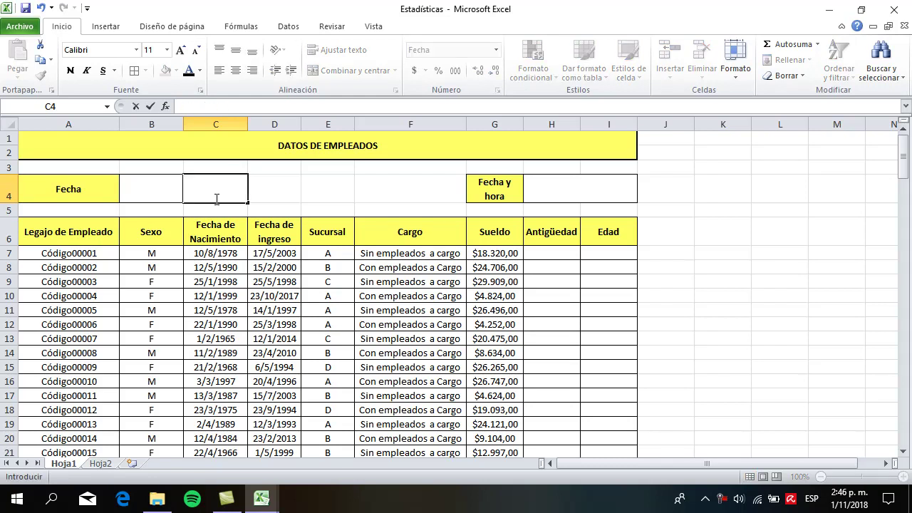
{"action": "left_click", "coordinate": [325, 200]}
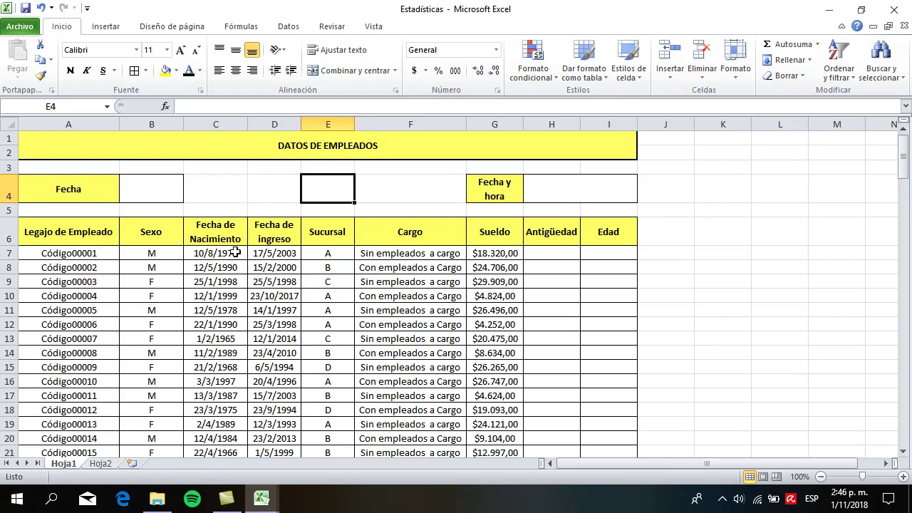
Enter the formula =HOY() in cell B4 beside the Fecha label to show the current date
{"action": "left_click", "coordinate": [158, 192]}
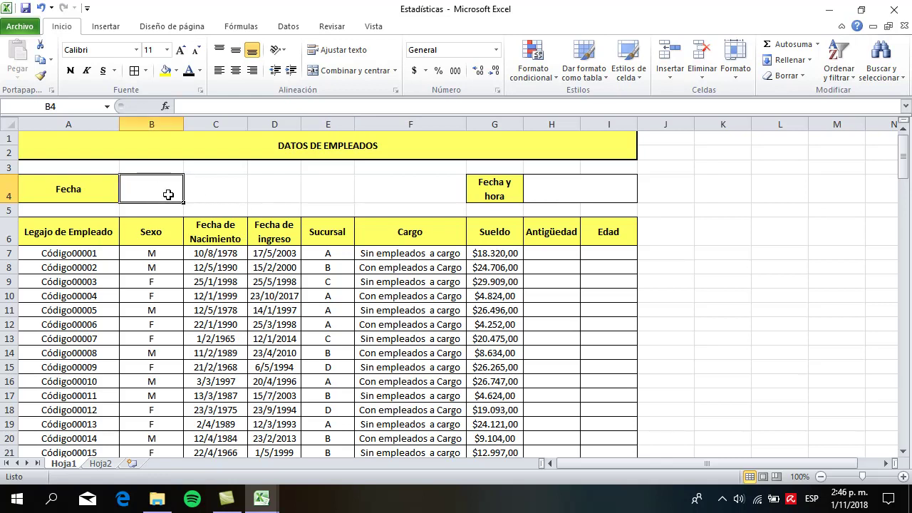
{"action": "type", "text": "=ho"}
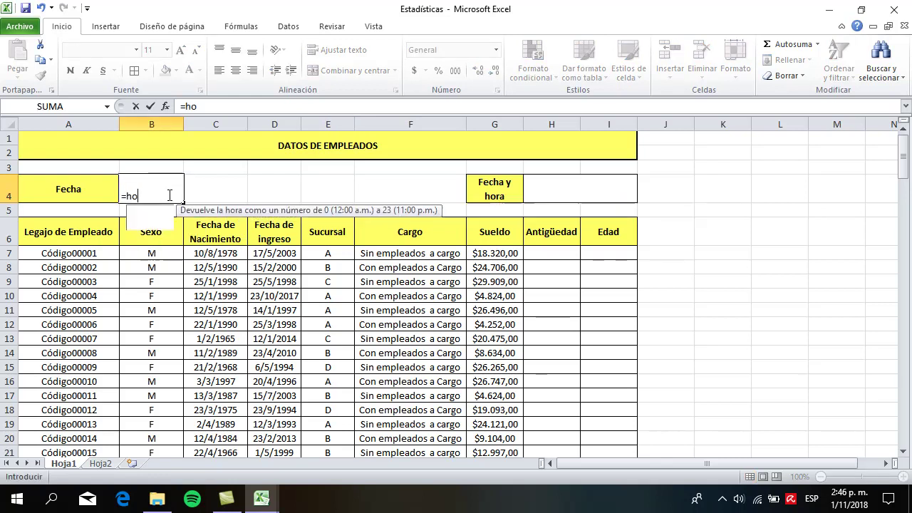
{"action": "type", "text": "y()"}
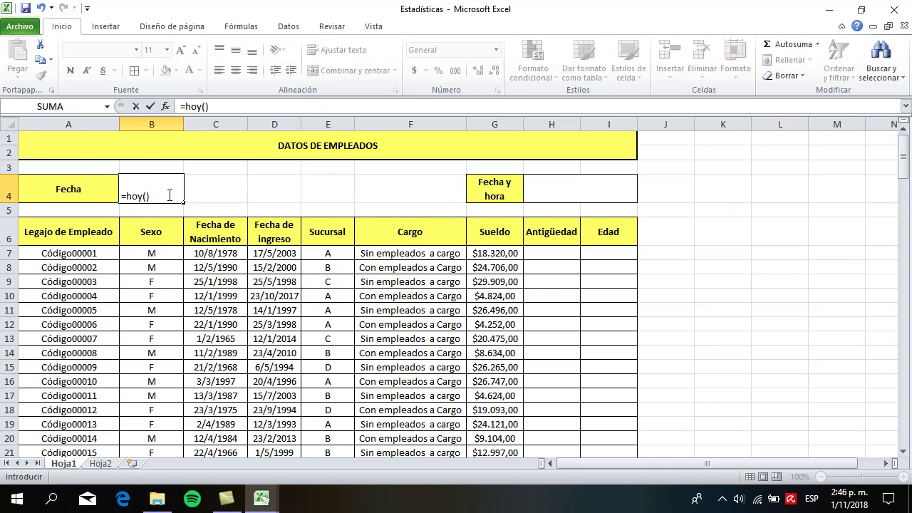
{"action": "key", "text": "Return"}
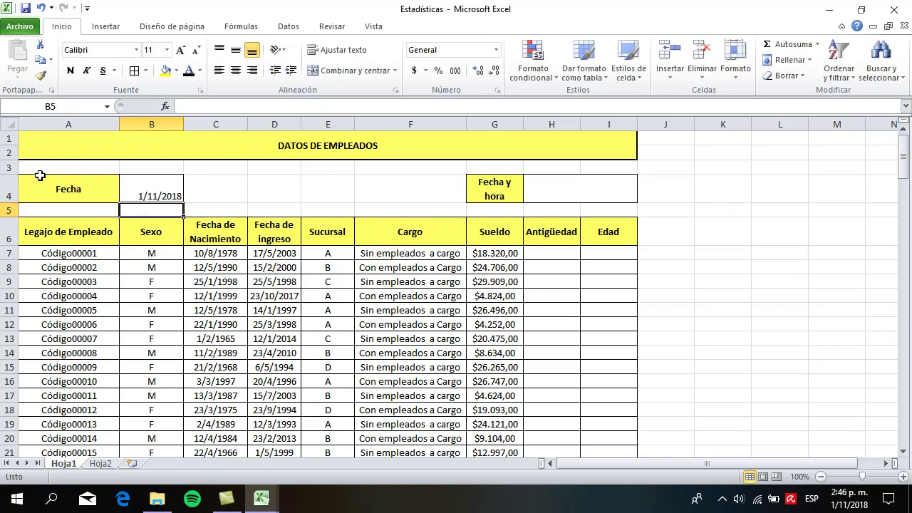
Look through the Fecha and Personalizada number formats available for cell B4 without applying any
{"action": "left_click", "coordinate": [164, 193]}
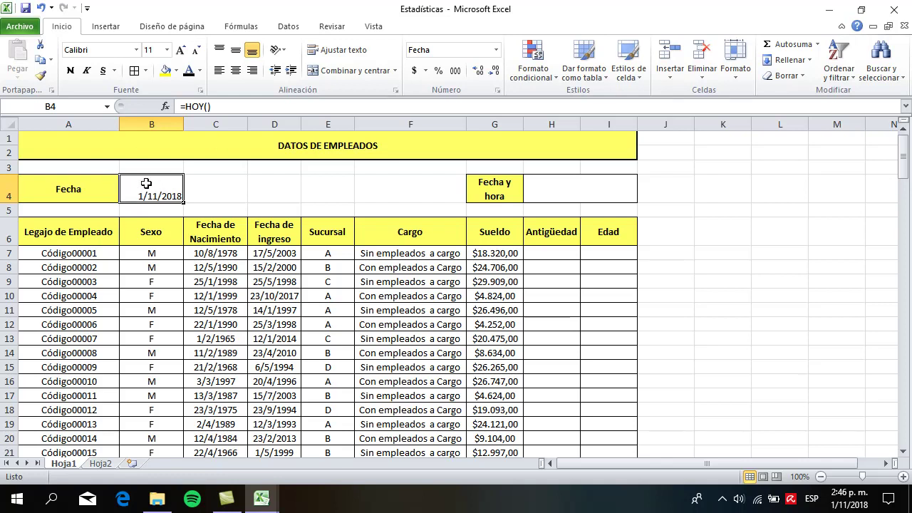
{"action": "left_click", "coordinate": [498, 90]}
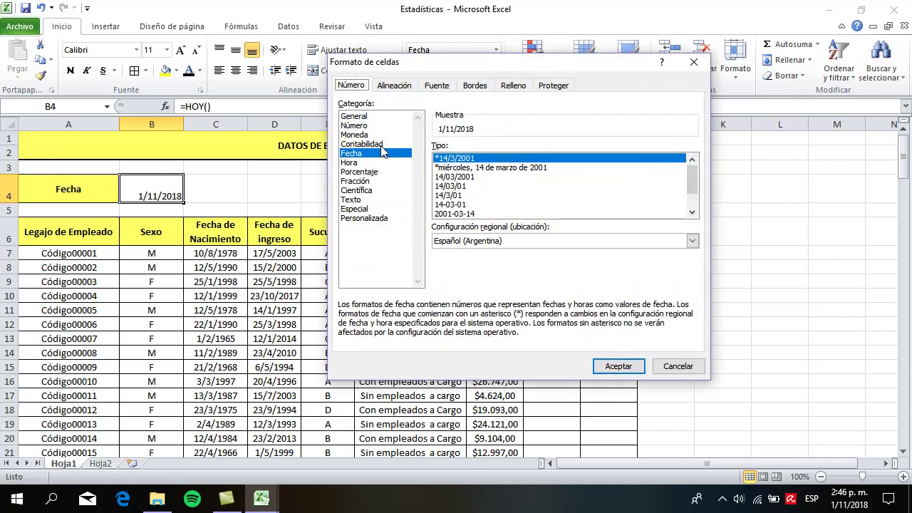
{"action": "left_click", "coordinate": [691, 213]}
{"action": "left_click", "coordinate": [691, 213]}
{"action": "left_click", "coordinate": [691, 213]}
{"action": "left_click", "coordinate": [391, 219]}
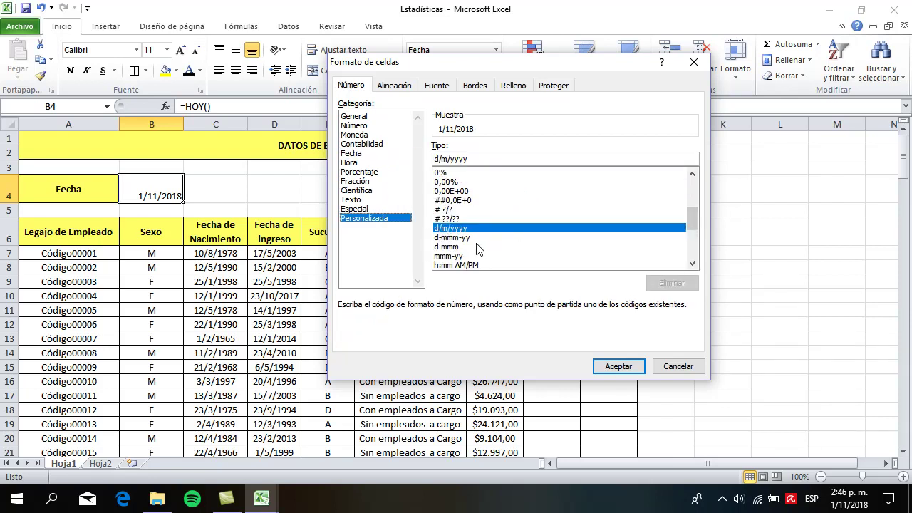
{"action": "left_click", "coordinate": [677, 366]}
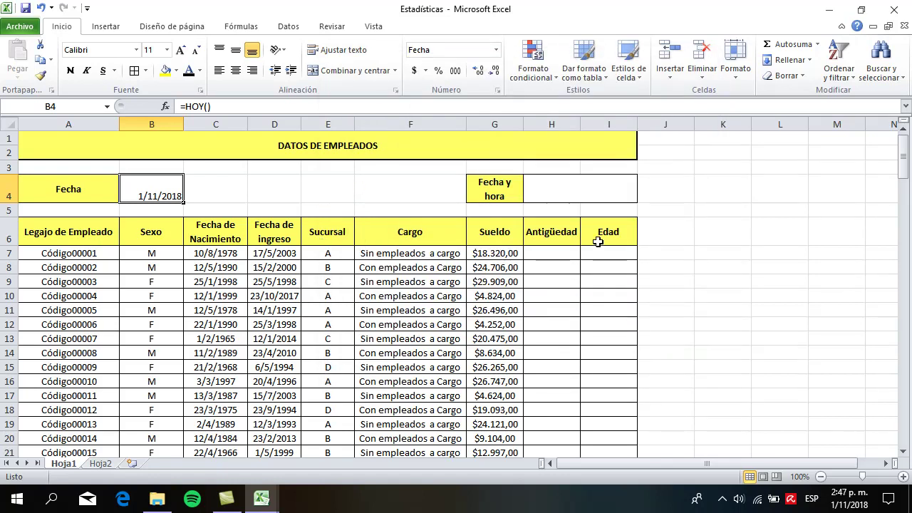
Enter the formula =AHORA() in cell H4 beside the Fecha y hora label
{"action": "left_click", "coordinate": [586, 193]}
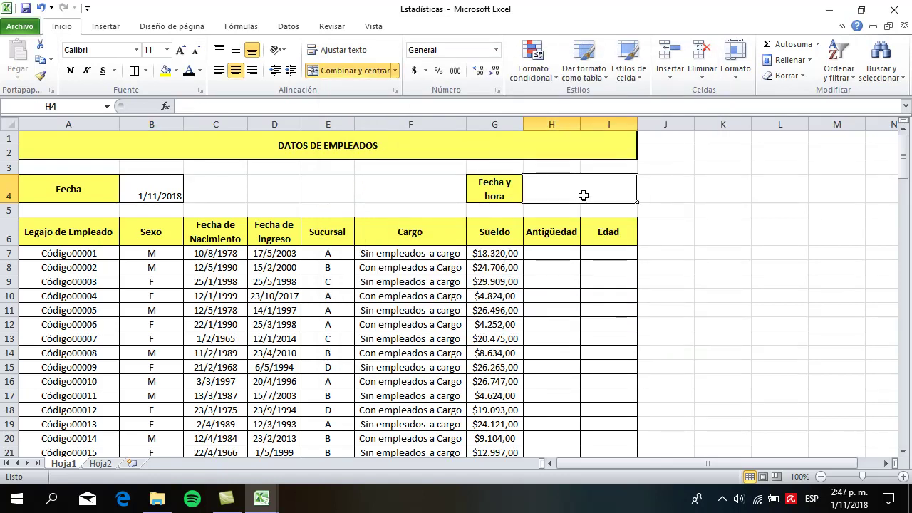
{"action": "left_click", "coordinate": [366, 106]}
{"action": "type", "text": "=ahora"}
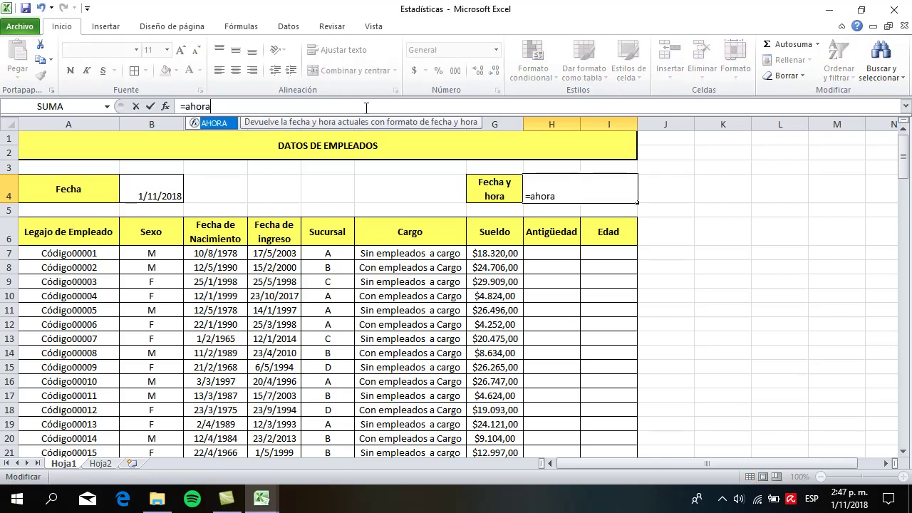
{"action": "type", "text": "()"}
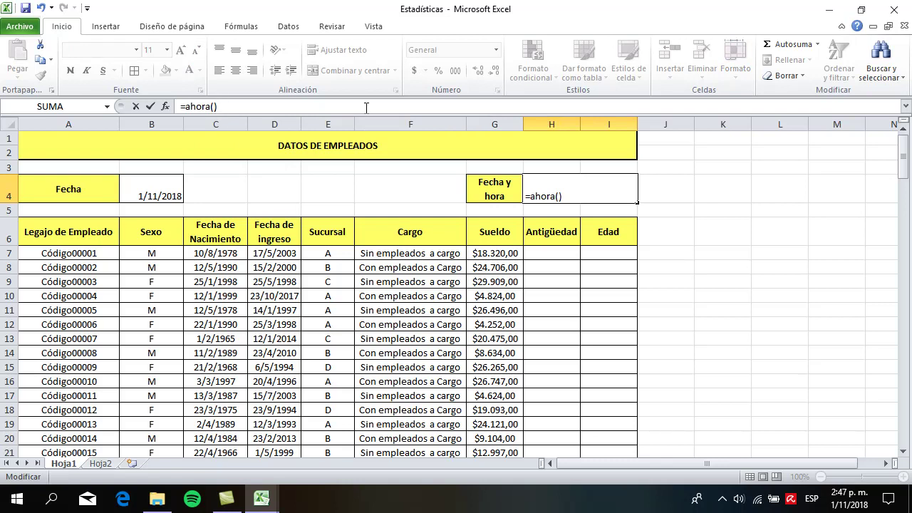
{"action": "key", "text": "Return"}
{"action": "left_click", "coordinate": [566, 186]}
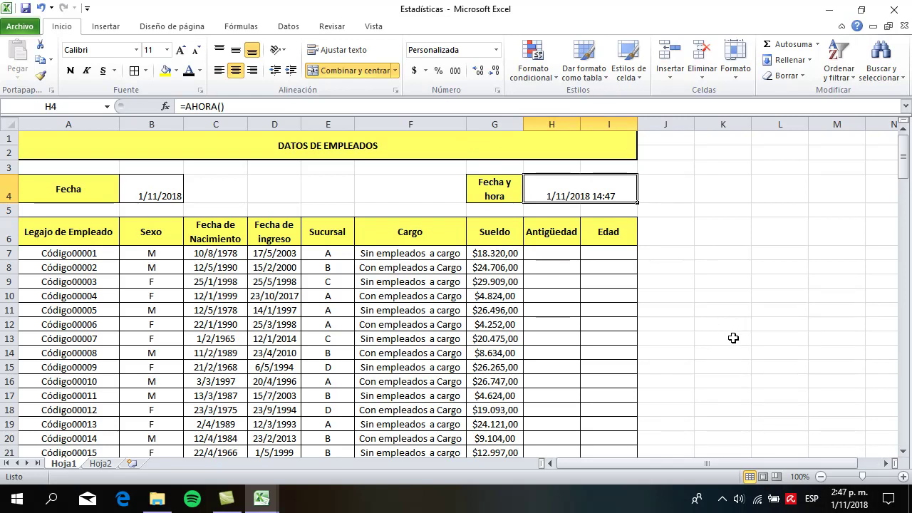
Calculate the first employee's years of service in H7 with =SIFECHA(D7;B4;"y")
{"action": "scroll", "coordinate": [732, 337], "scroll_direction": "down", "scroll_amount": 1}
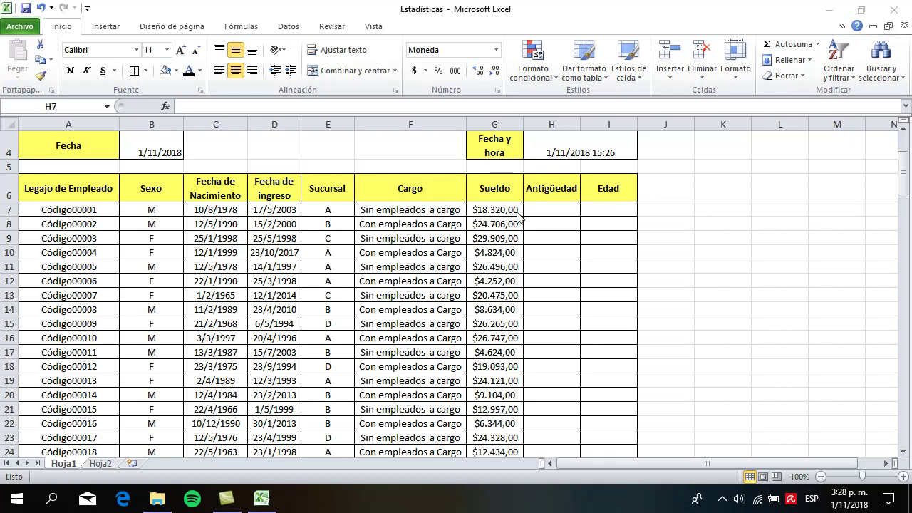
{"action": "left_click", "coordinate": [240, 105]}
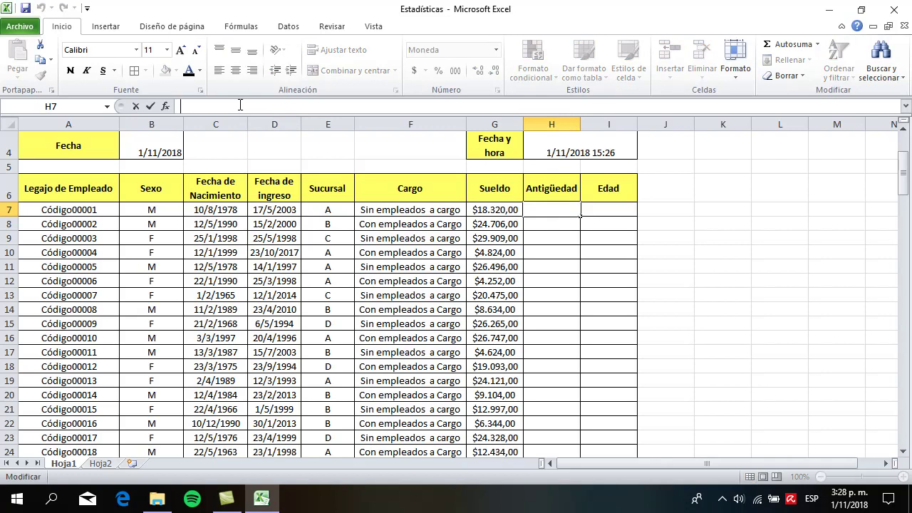
{"action": "type", "text": "=sife"}
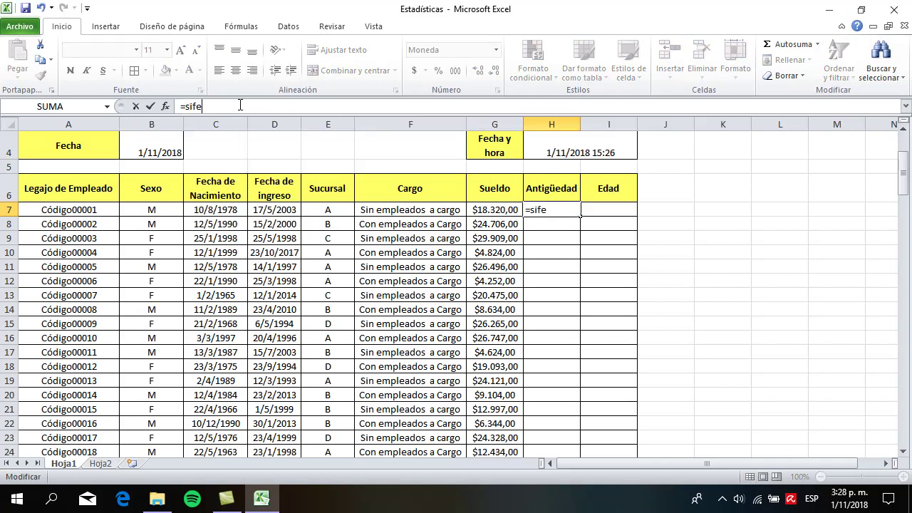
{"action": "type", "text": "cha("}
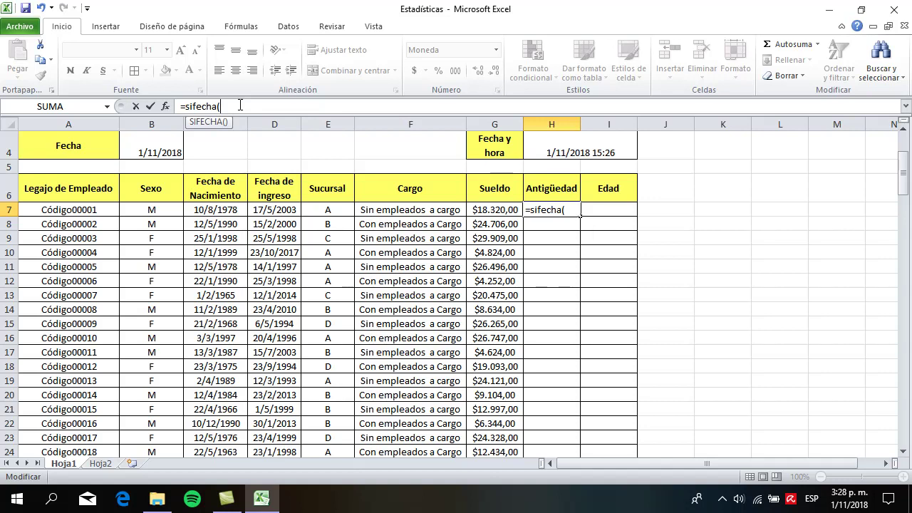
{"action": "left_click", "coordinate": [267, 208]}
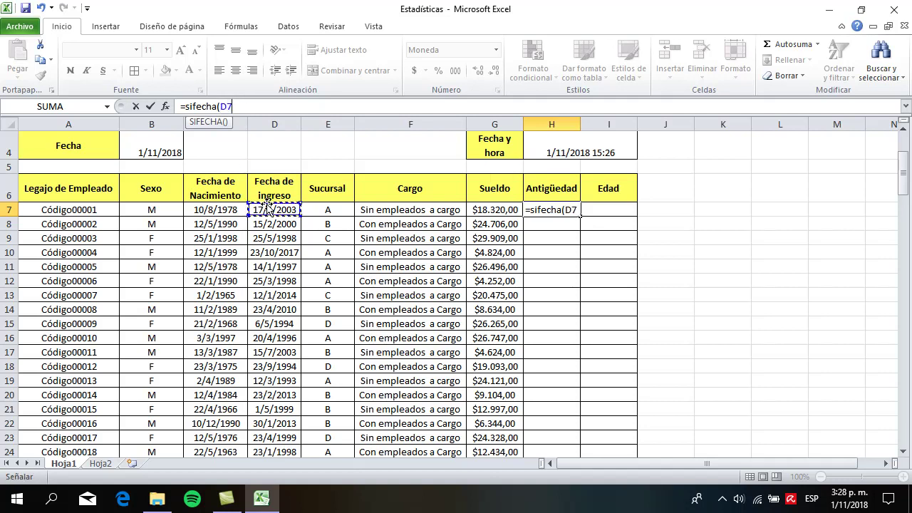
{"action": "type", "text": ";"}
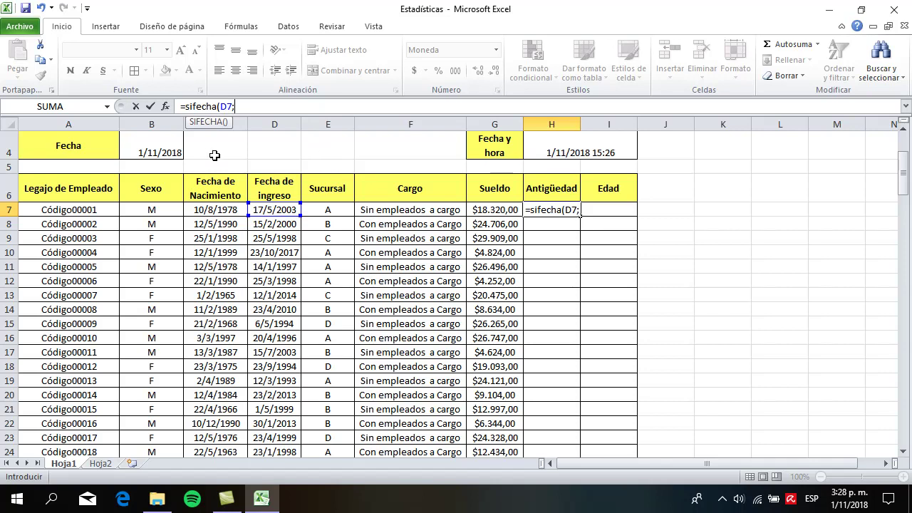
{"action": "left_click", "coordinate": [155, 139]}
{"action": "type", "text": ";"}
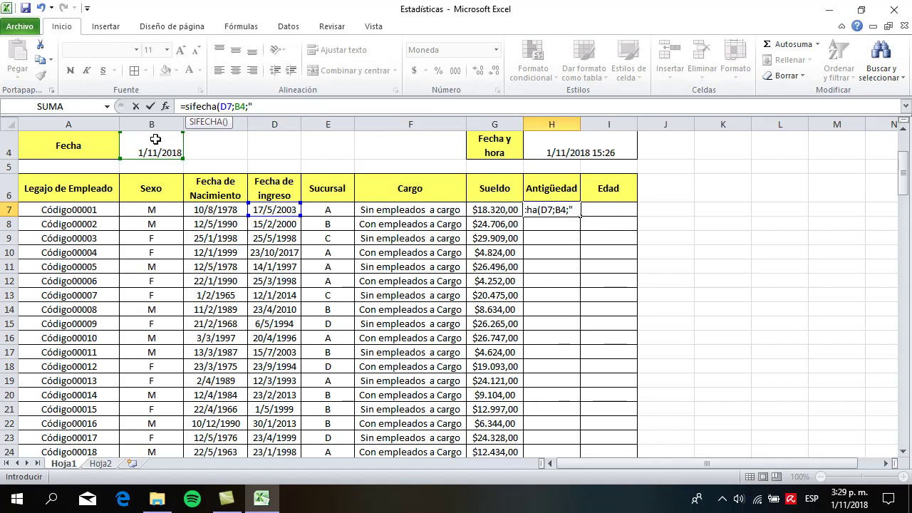
{"action": "type", "text": "\""}
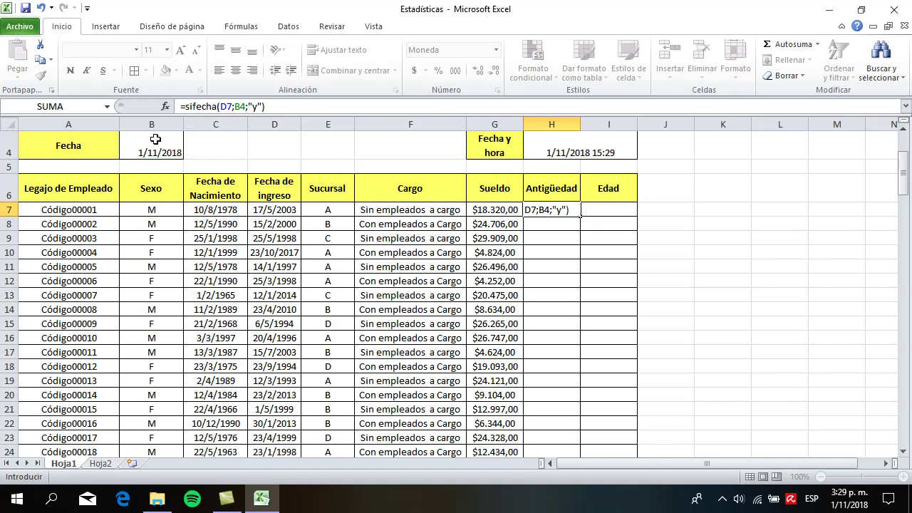
{"action": "key", "text": "Return"}
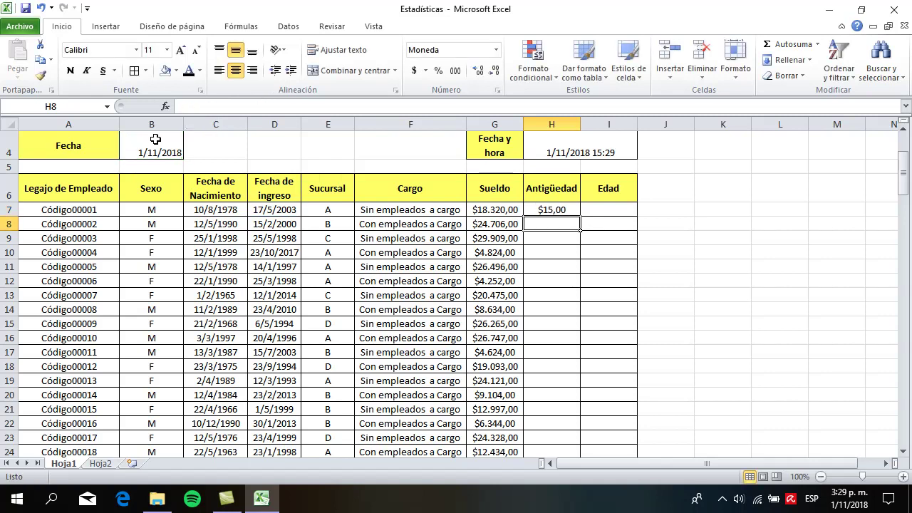
Format the Antigüedad result in H7 as Número with 0 decimal places
{"action": "left_click", "coordinate": [562, 212]}
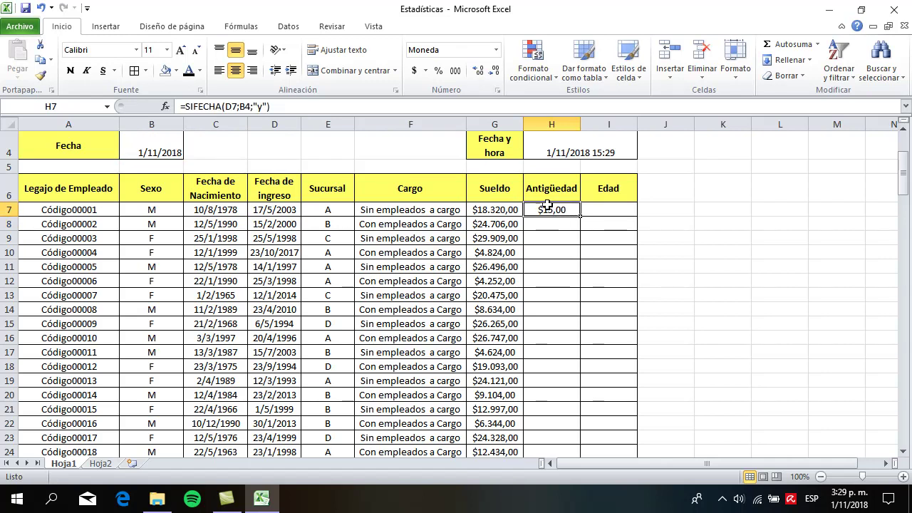
{"action": "left_click", "coordinate": [497, 50]}
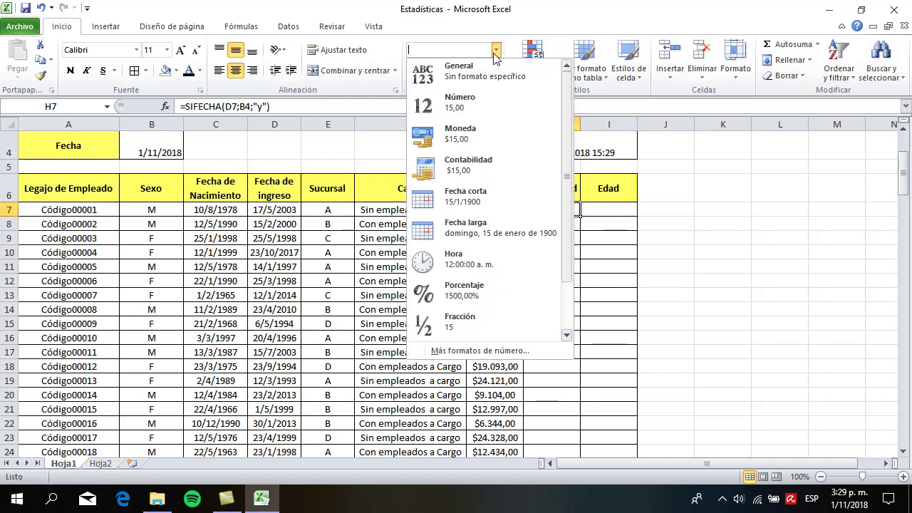
{"action": "left_click", "coordinate": [480, 98]}
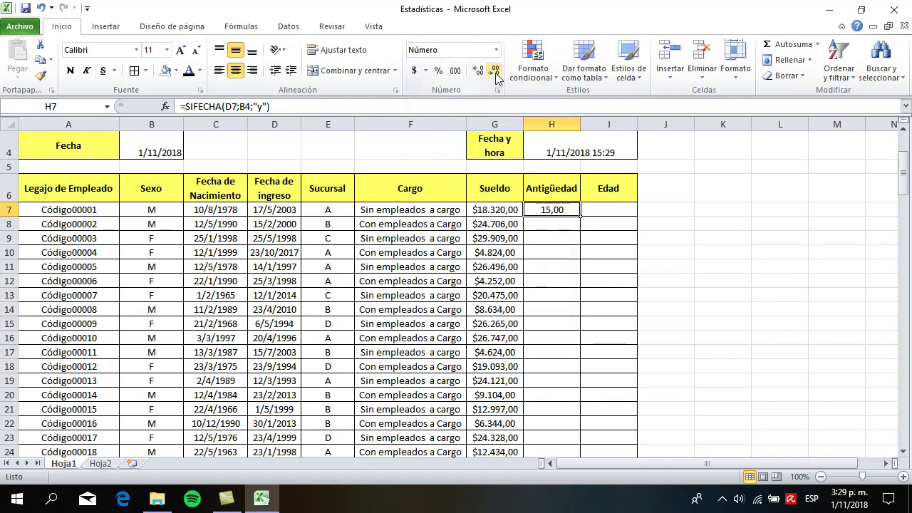
{"action": "left_click", "coordinate": [497, 50]}
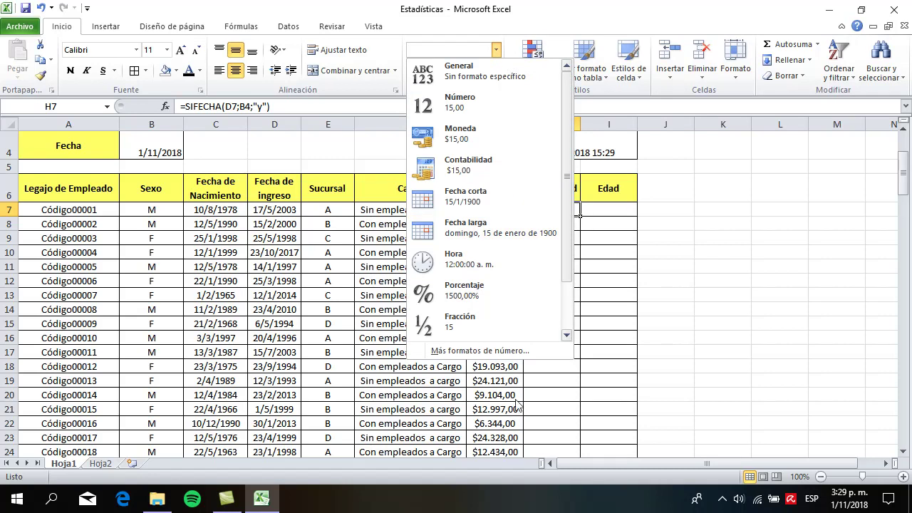
{"action": "left_click", "coordinate": [484, 352]}
{"action": "left_click", "coordinate": [546, 152]}
{"action": "left_click", "coordinate": [546, 151]}
{"action": "left_click", "coordinate": [619, 367]}
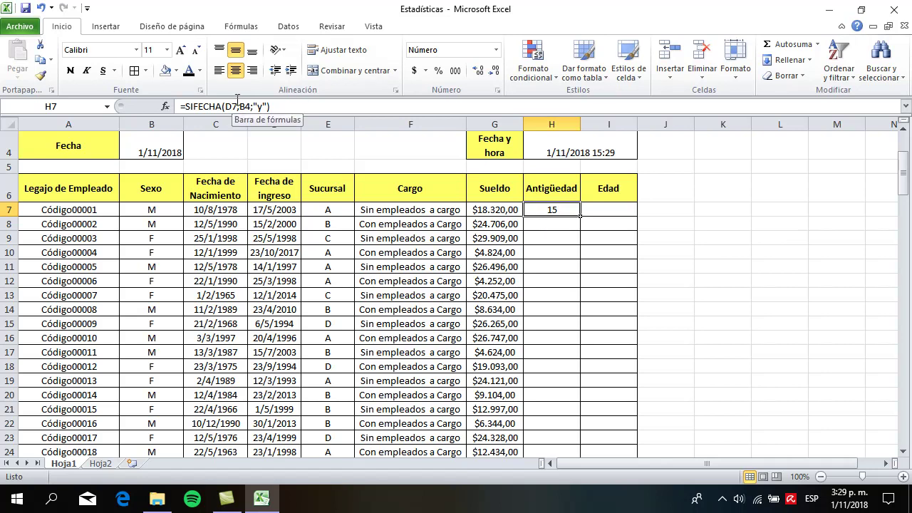
Make the B4 reference in H7's formula absolute, so it reads =SIFECHA(D7;$B$4;"y")
{"action": "left_click", "coordinate": [275, 106]}
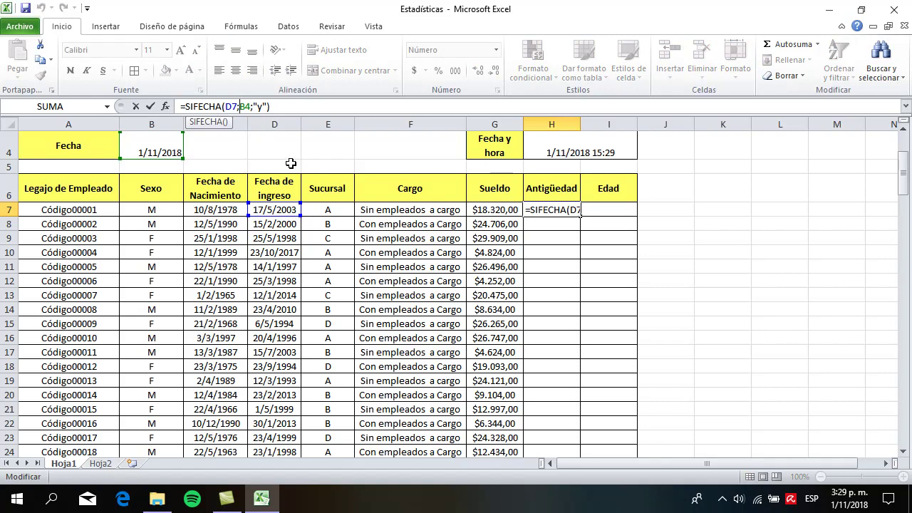
{"action": "key", "text": "F4"}
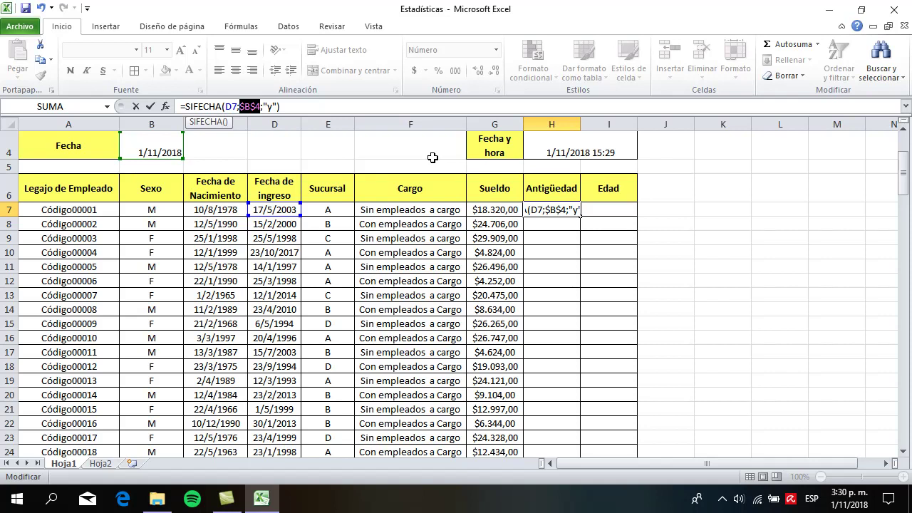
{"action": "key", "text": "Return"}
{"action": "left_click", "coordinate": [567, 207]}
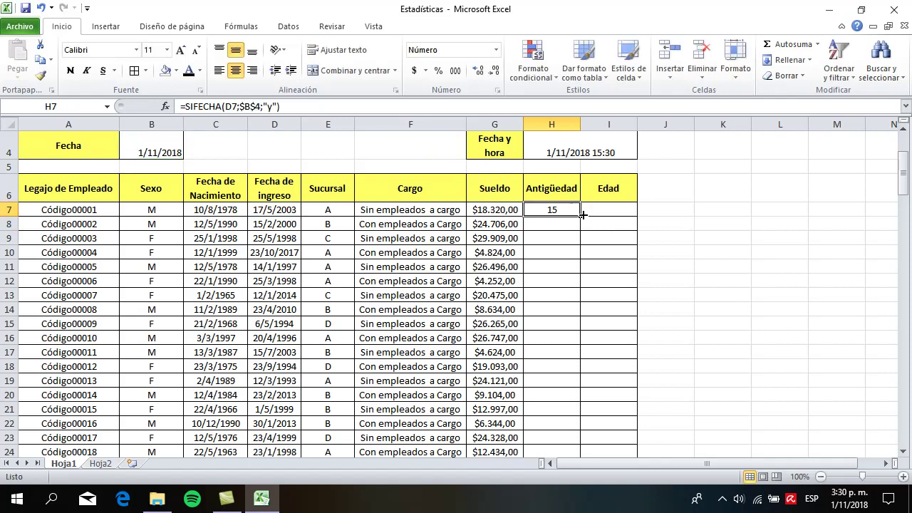
Fill the Antigüedad formula from H7 down through H42 for all employees
{"action": "left_click_drag", "start_coordinate": [582, 216], "coordinate": [560, 464]}
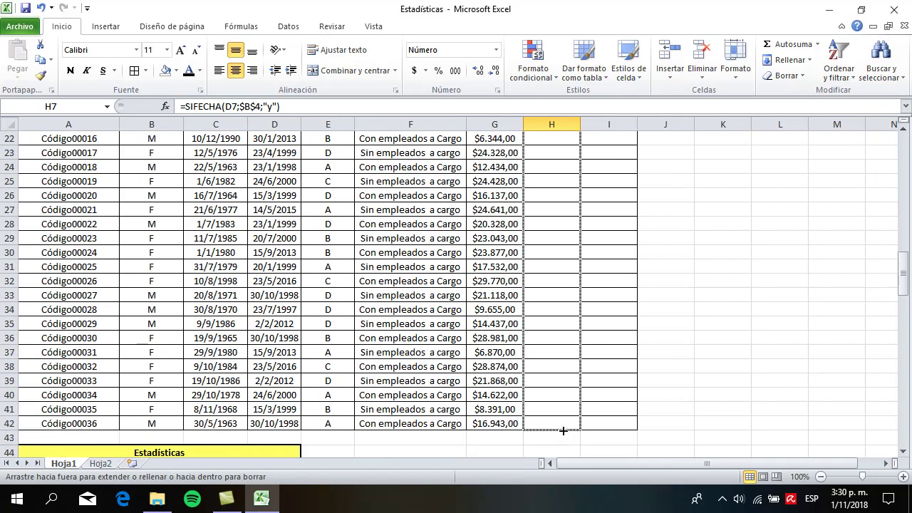
{"action": "left_click_drag", "start_coordinate": [563, 430], "coordinate": [563, 429]}
{"action": "left_click", "coordinate": [705, 323]}
{"action": "scroll", "coordinate": [708, 326], "scroll_direction": "up", "scroll_amount": 2}
{"action": "scroll", "coordinate": [707, 322], "scroll_direction": "up", "scroll_amount": 5}
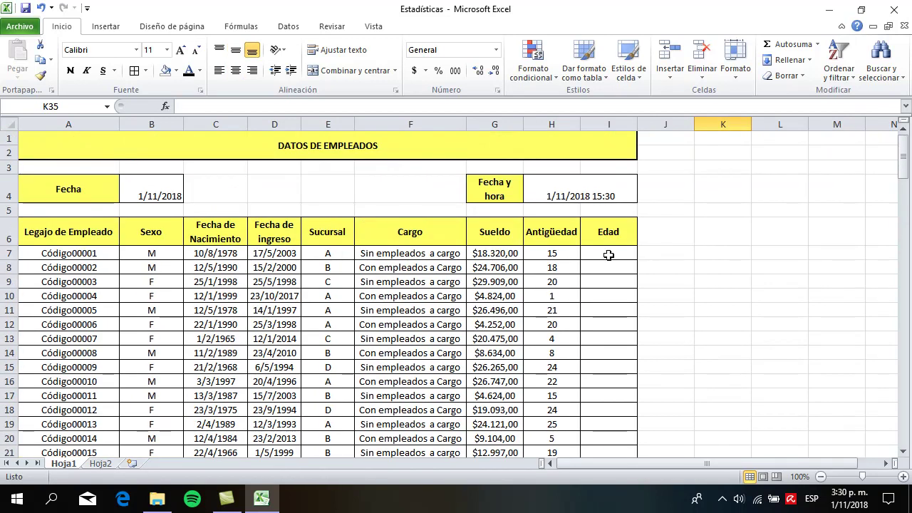
Calculate the first employee's age in I7 with =SIFECHA(C7;$B$4;"y"), keeping the B4 reference absolute
{"action": "left_click", "coordinate": [608, 255]}
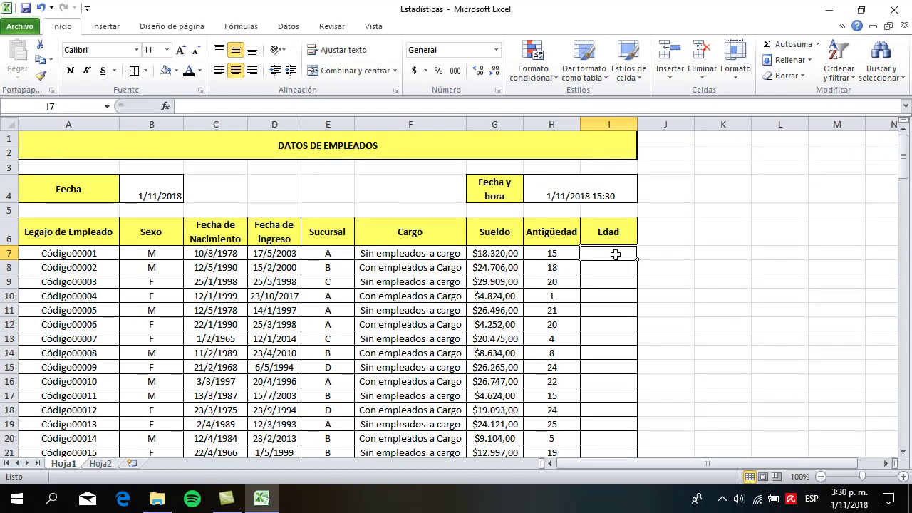
{"action": "type", "text": "=sifec"}
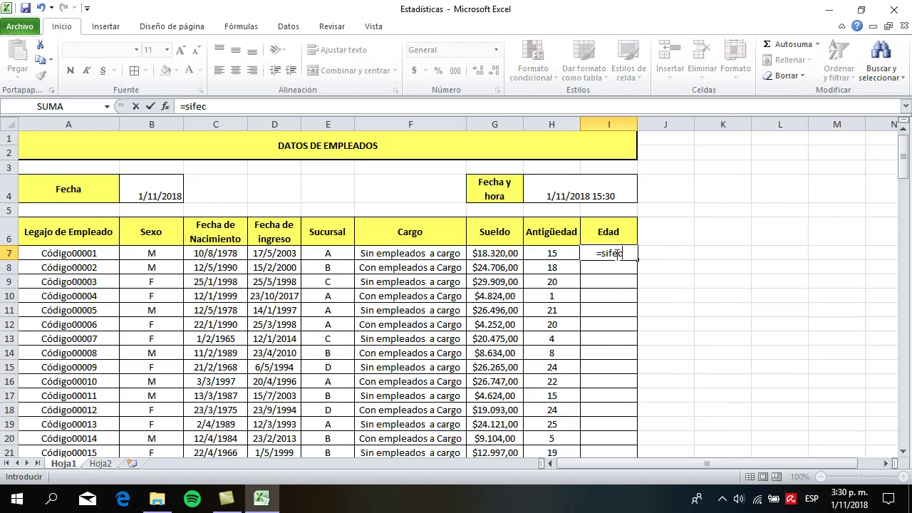
{"action": "type", "text": "ha("}
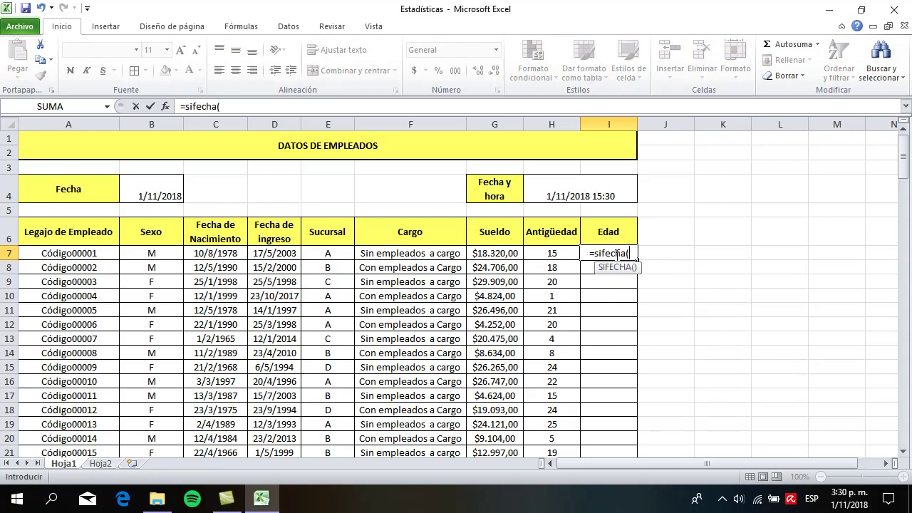
{"action": "left_click", "coordinate": [211, 253]}
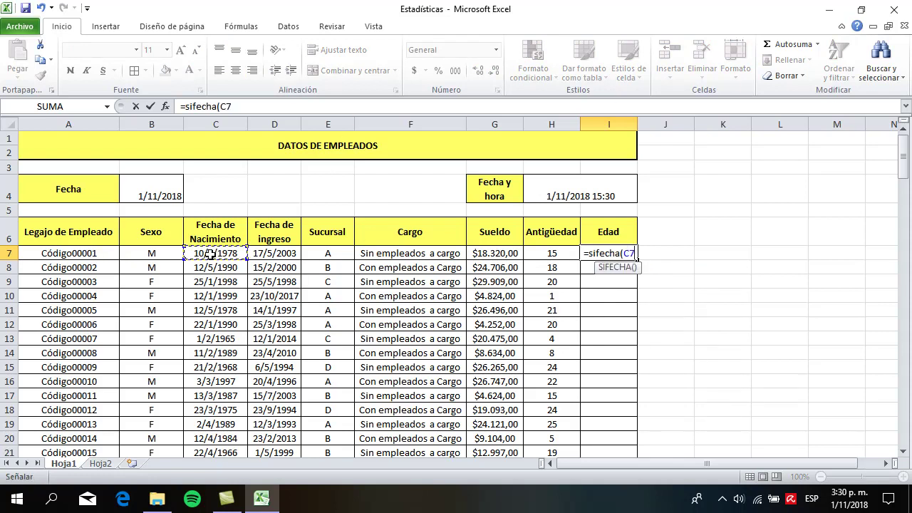
{"action": "type", "text": ";"}
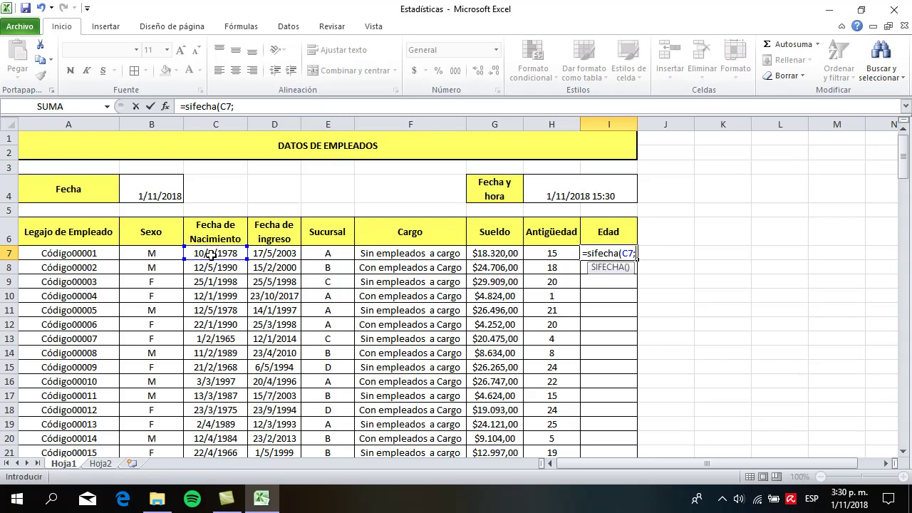
{"action": "left_click", "coordinate": [159, 185]}
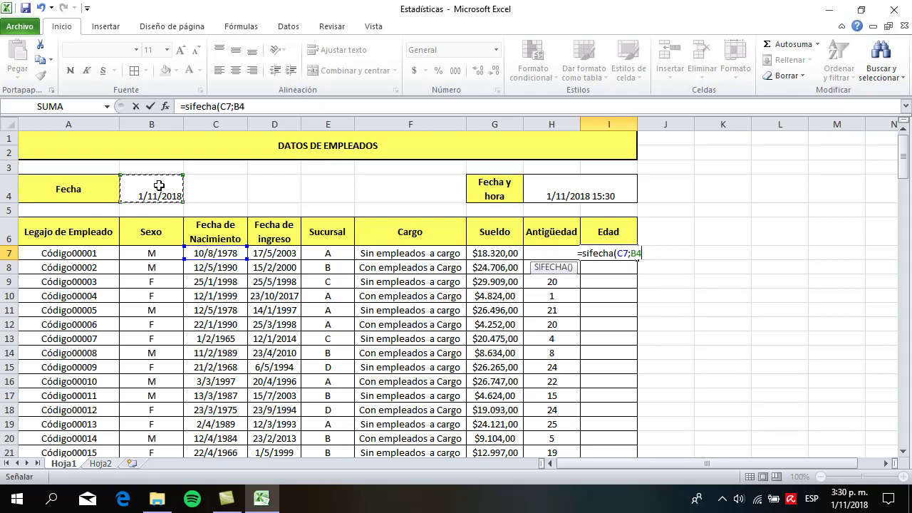
{"action": "type", "text": ";"}
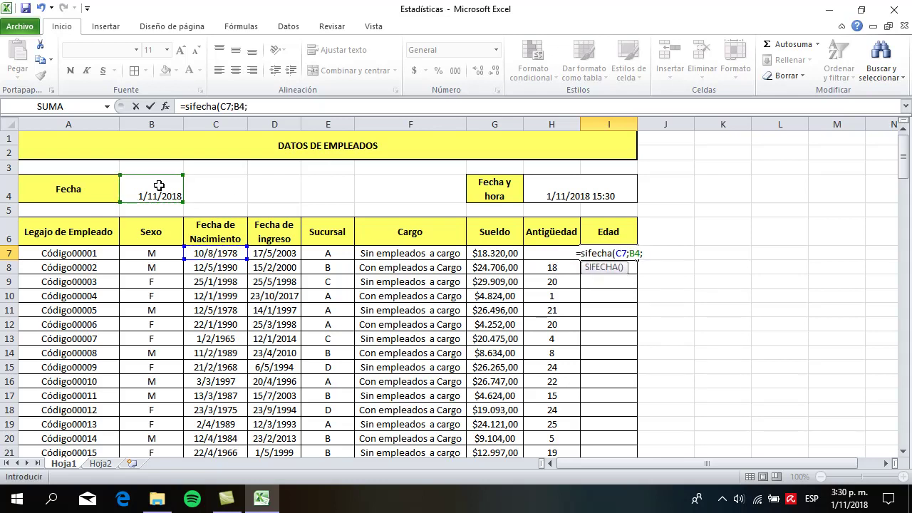
{"action": "type", "text": "\"y\""}
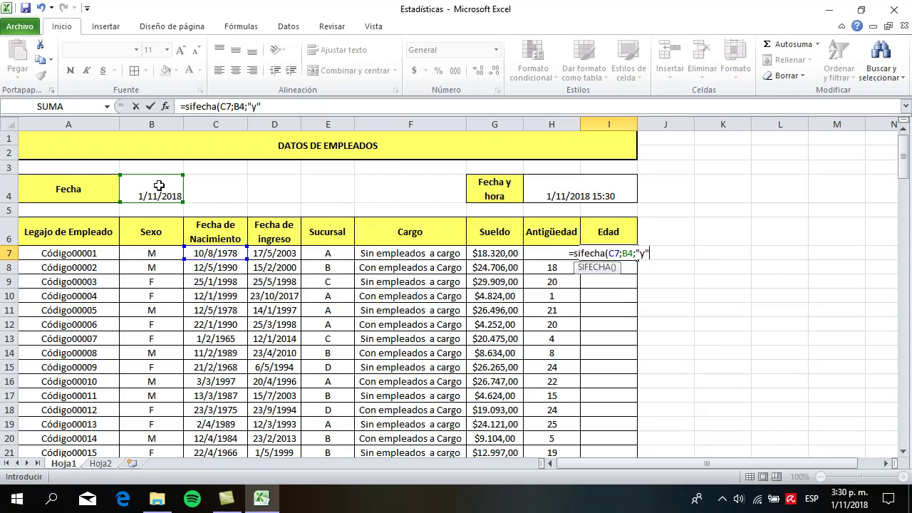
{"action": "type", "text": ")"}
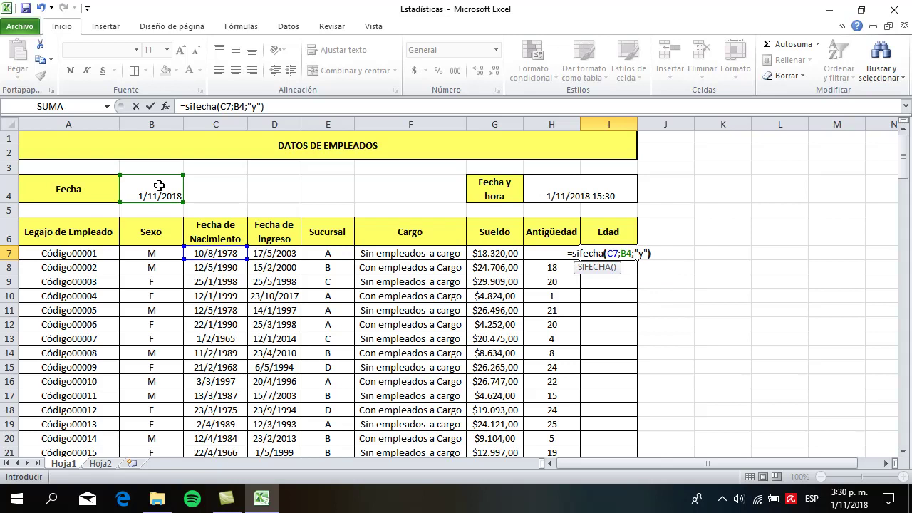
{"action": "left_click", "coordinate": [234, 107]}
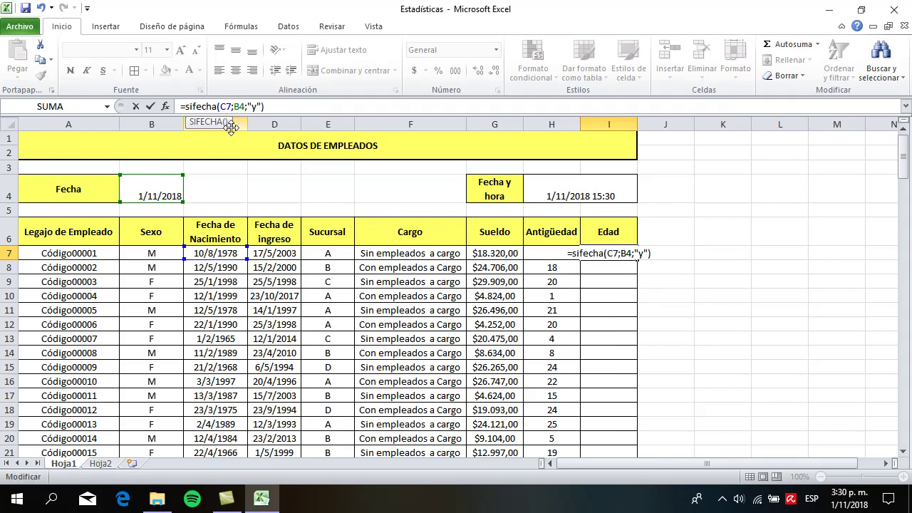
{"action": "key", "text": "F4"}
{"action": "key", "text": "Return"}
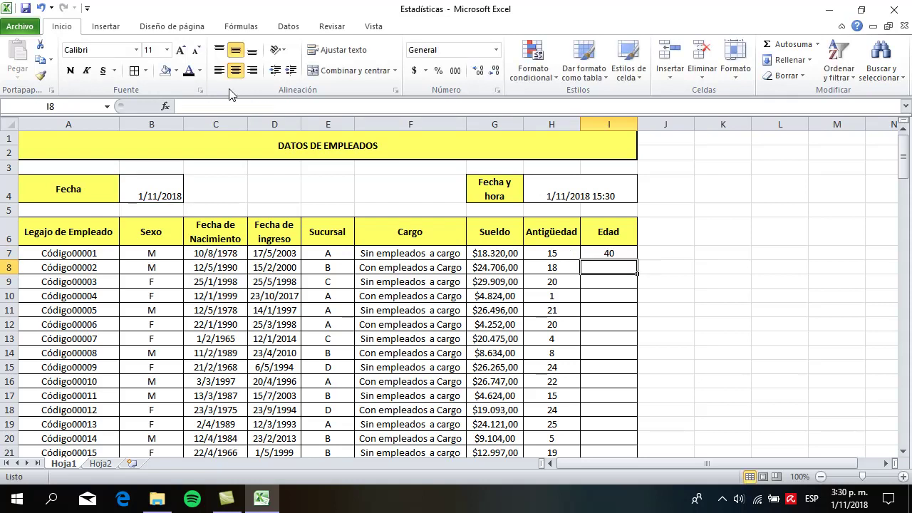
Fill the Edad formula from I7 down through I42 for all employees
{"action": "left_click", "coordinate": [624, 255]}
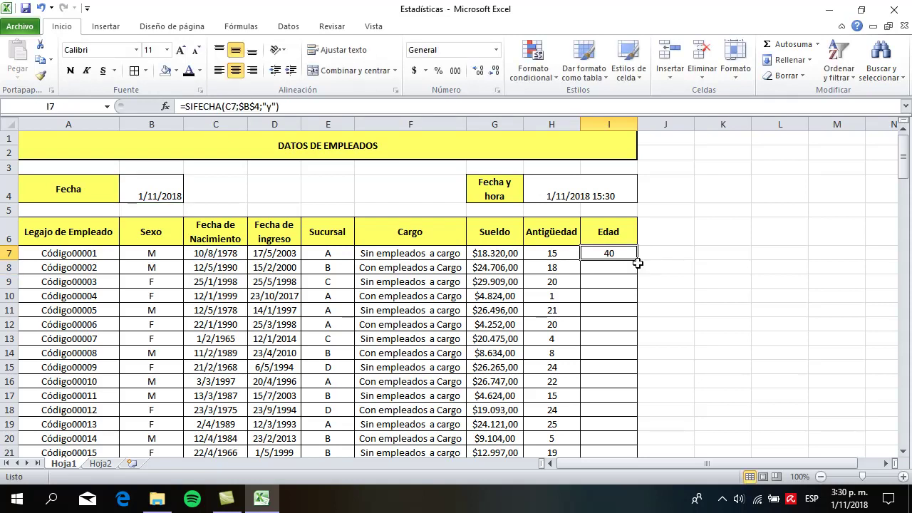
{"action": "left_click_drag", "start_coordinate": [639, 261], "coordinate": [621, 427]}
{"action": "left_click", "coordinate": [711, 369]}
{"action": "scroll", "coordinate": [701, 320], "scroll_direction": "up", "scroll_amount": 6}
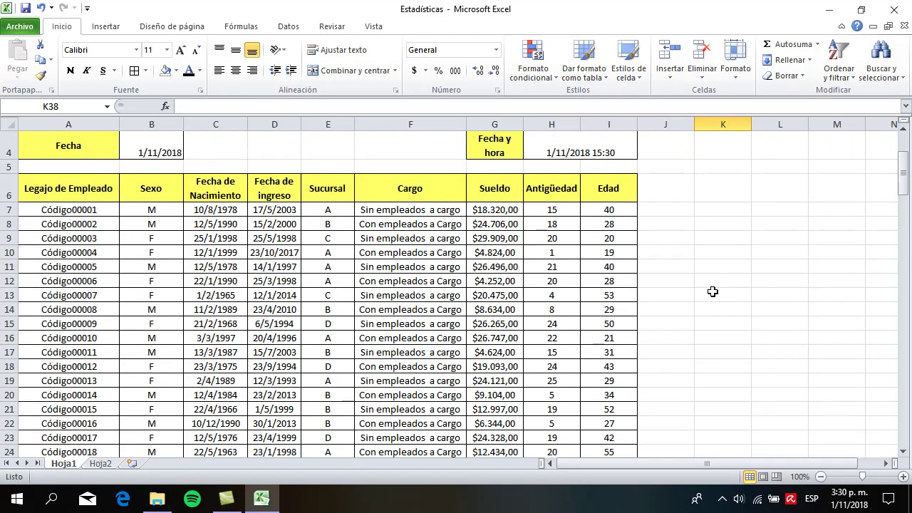
Calculate the first employee's seniority in months in J7 with =SIFECHA(D7;B4;"m")
{"action": "left_click", "coordinate": [669, 211]}
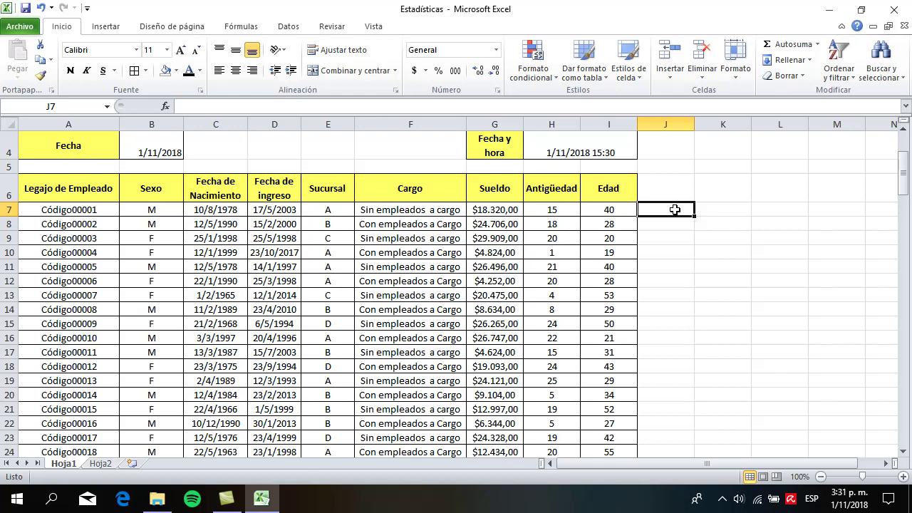
{"action": "type", "text": "=sic"}
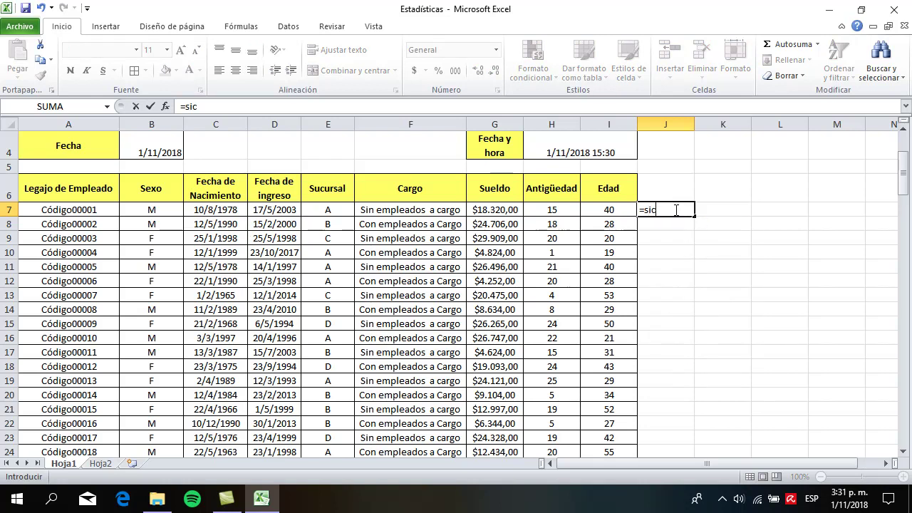
{"action": "key", "text": "BackSpace"}
{"action": "type", "text": "fecha("}
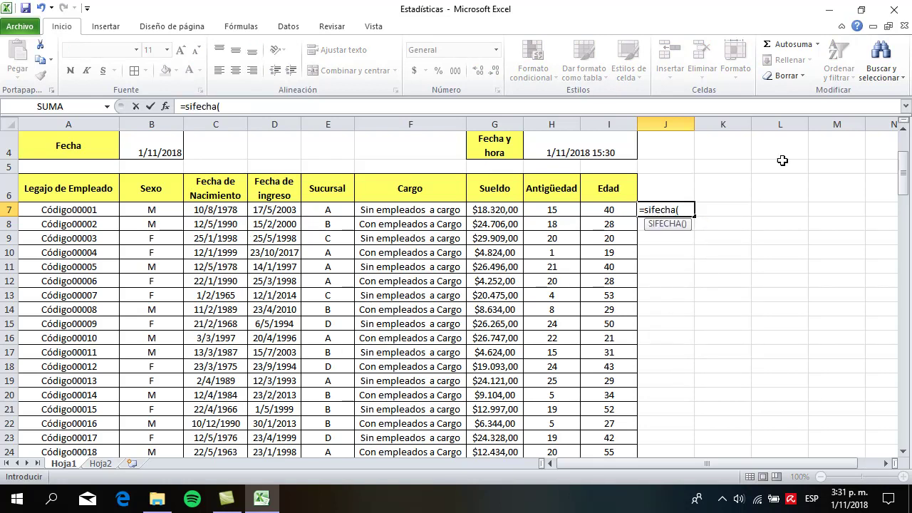
{"action": "left_click", "coordinate": [274, 211]}
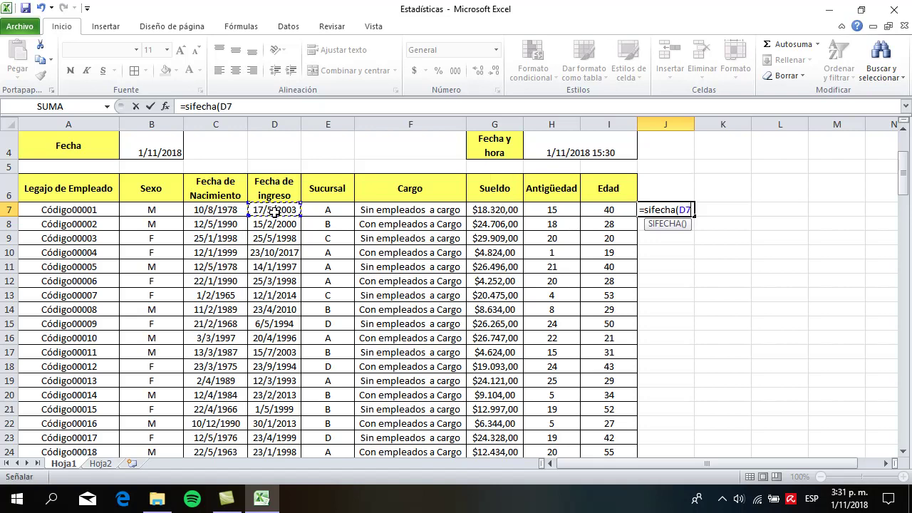
{"action": "type", "text": ";"}
{"action": "left_click", "coordinate": [169, 144]}
{"action": "type", "text": ";"}
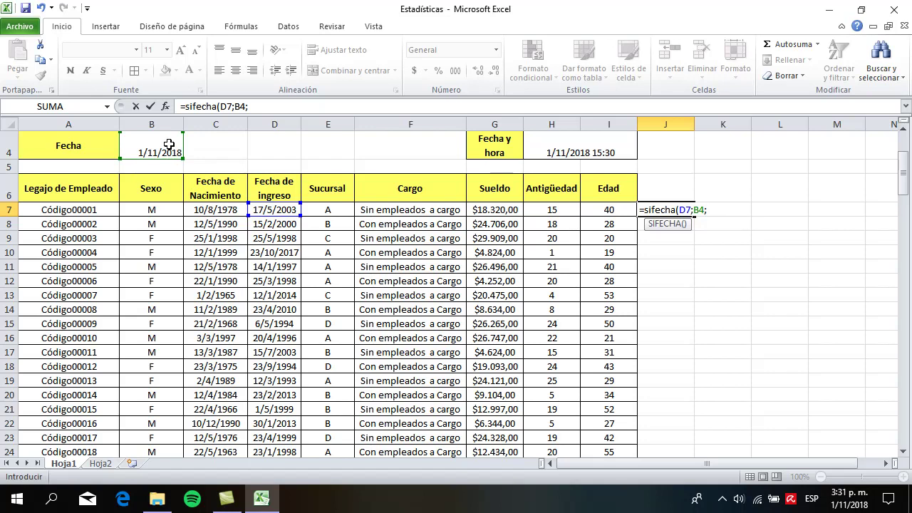
{"action": "type", "text": "\"m\")"}
{"action": "key", "text": "Return"}
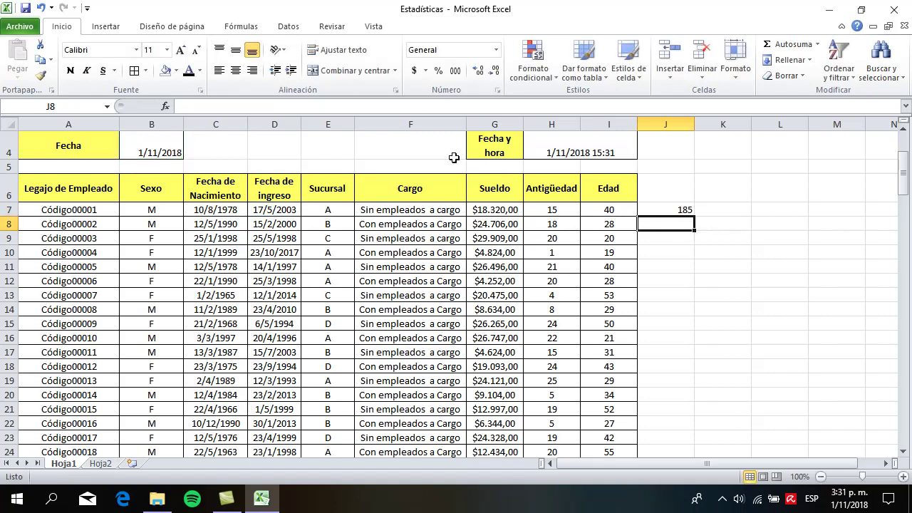
{"action": "left_click", "coordinate": [686, 208]}
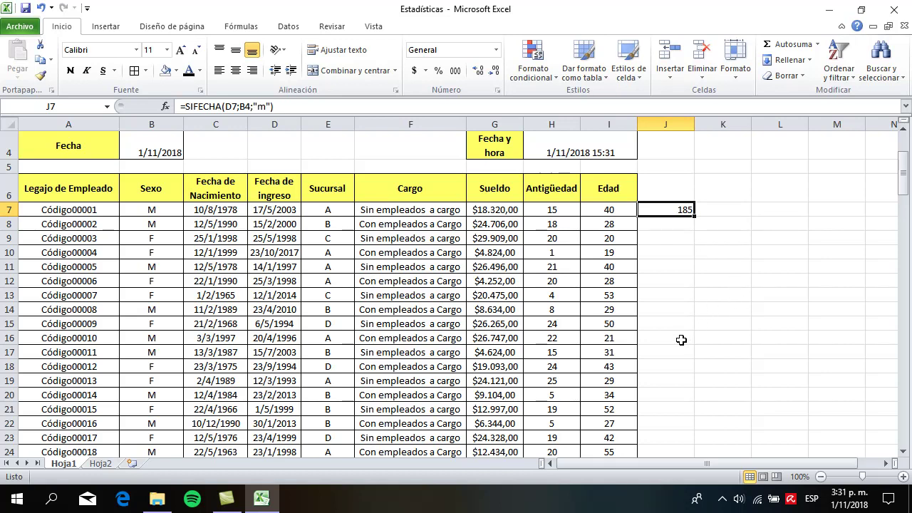
Calculate the first employee's seniority in days in K7 with =SIFECHA(D7;B4;"d")
{"action": "left_click", "coordinate": [729, 210]}
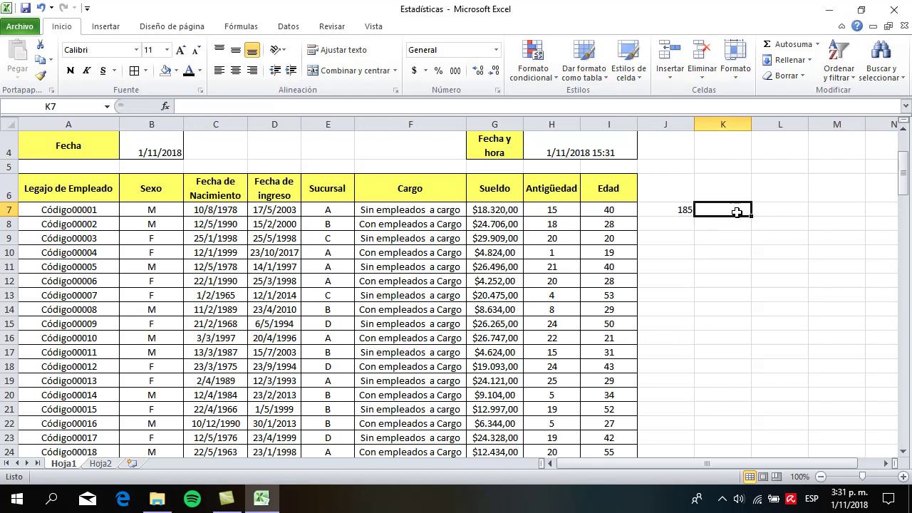
{"action": "type", "text": "=sif"}
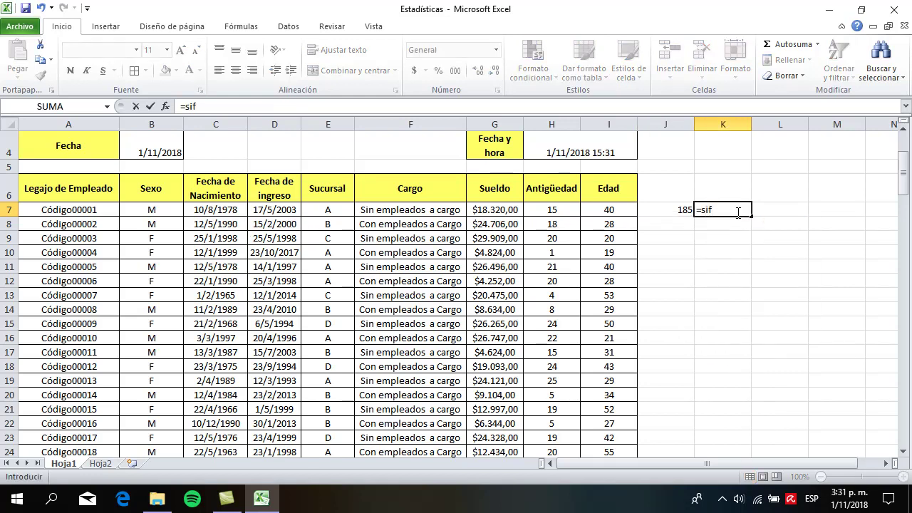
{"action": "key", "text": "BackSpace"}
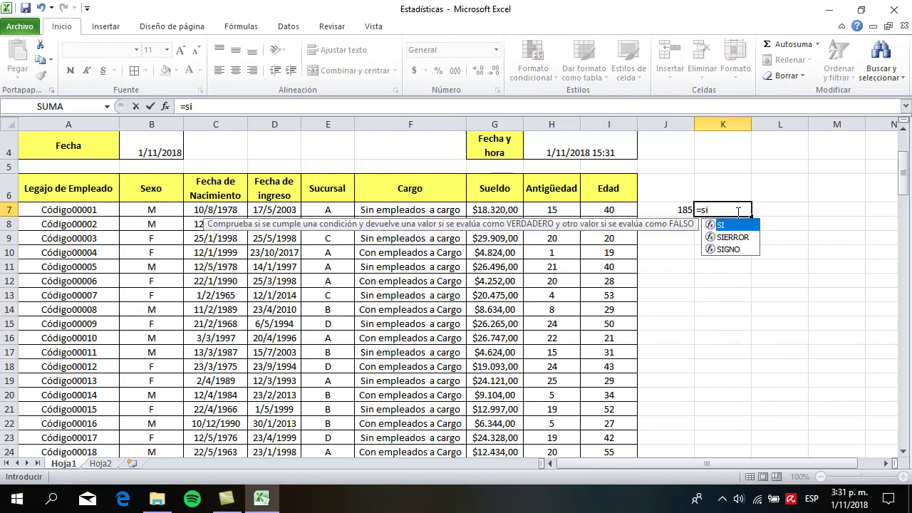
{"action": "type", "text": "fecha("}
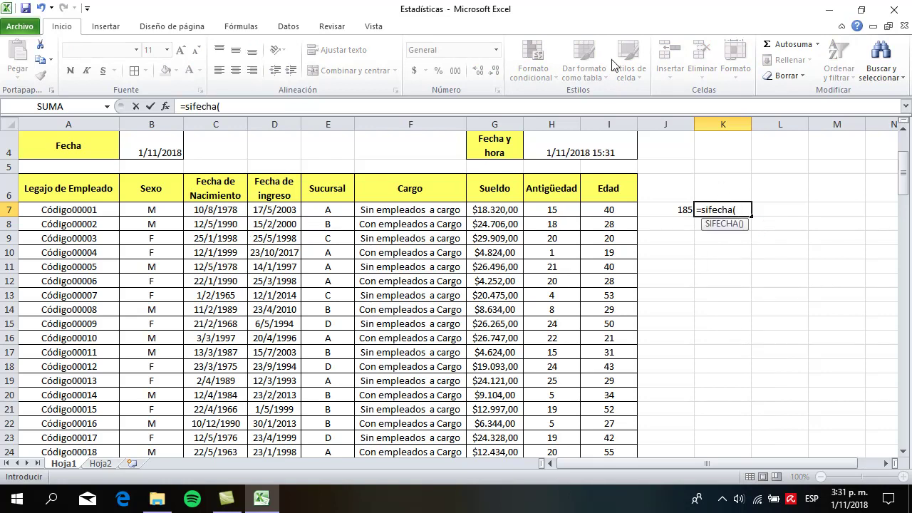
{"action": "left_click", "coordinate": [282, 209]}
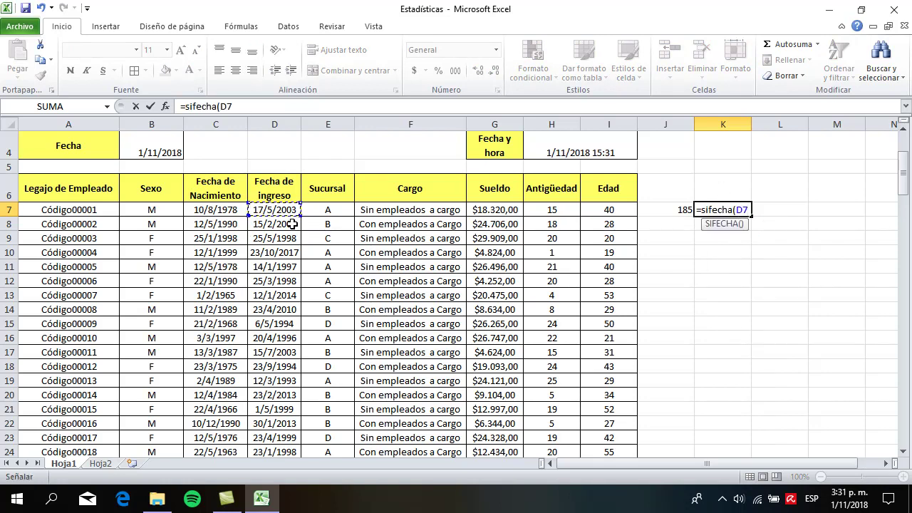
{"action": "type", "text": ";"}
{"action": "left_click", "coordinate": [166, 148]}
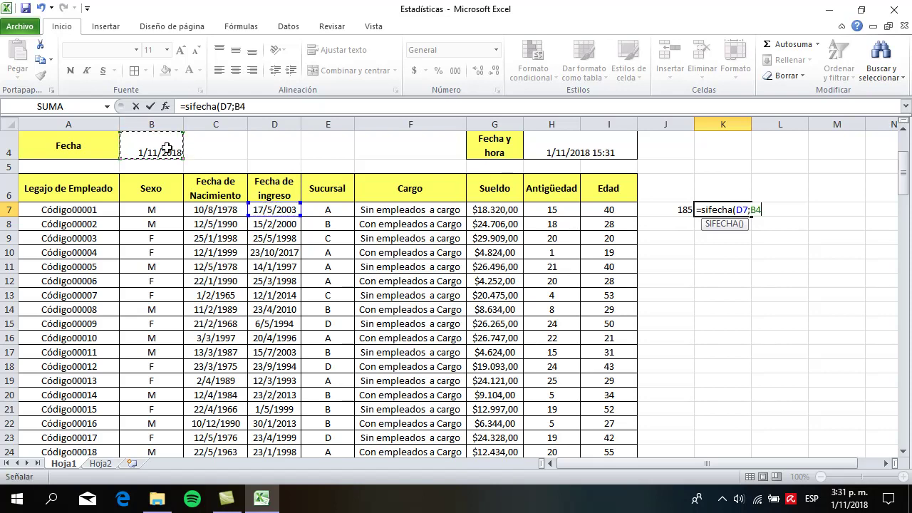
{"action": "type", "text": ";\"d"}
{"action": "key", "text": "Return"}
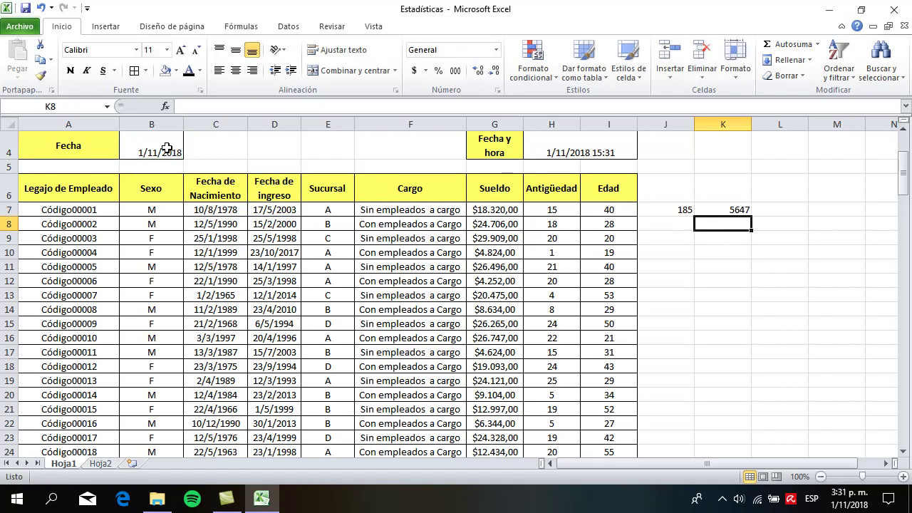
{"action": "left_click", "coordinate": [745, 209]}
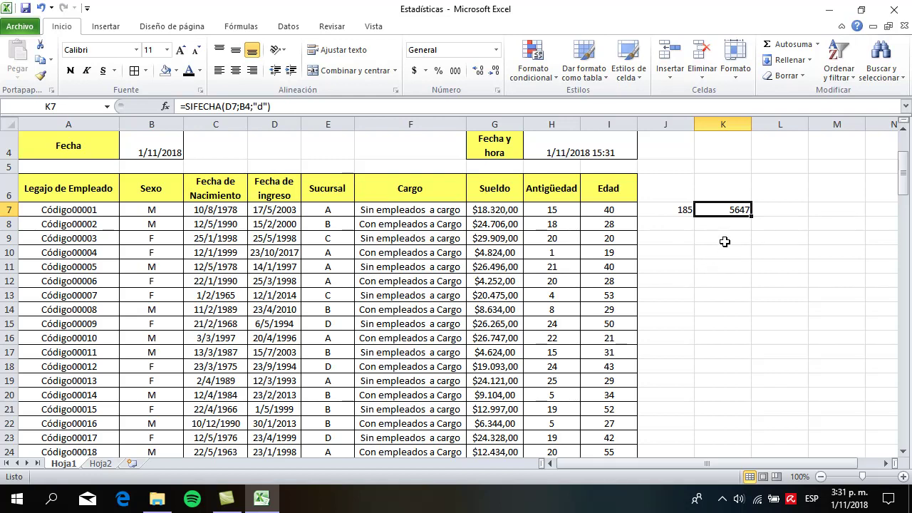
Examine the Estadísticas items below the employee table and the Sexo column they refer to
{"action": "scroll", "coordinate": [677, 235], "scroll_direction": "down", "scroll_amount": 15}
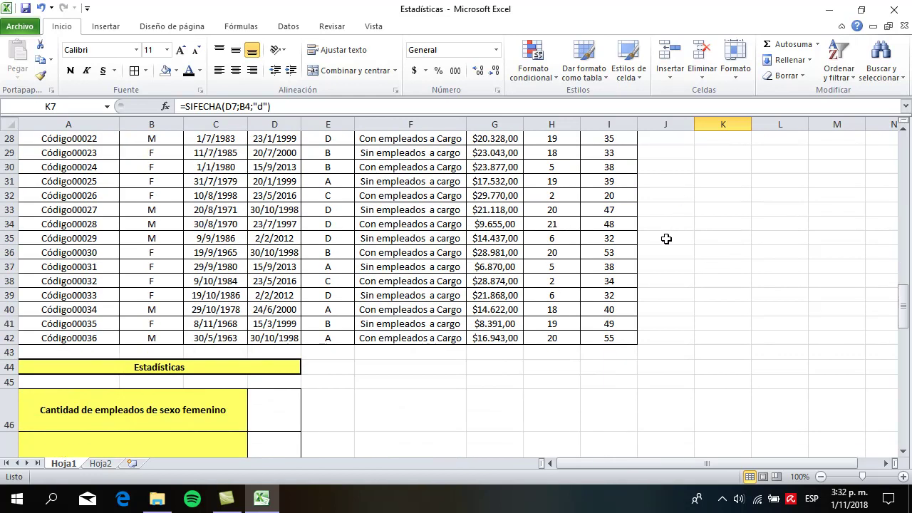
{"action": "scroll", "coordinate": [651, 244], "scroll_direction": "up", "scroll_amount": 5}
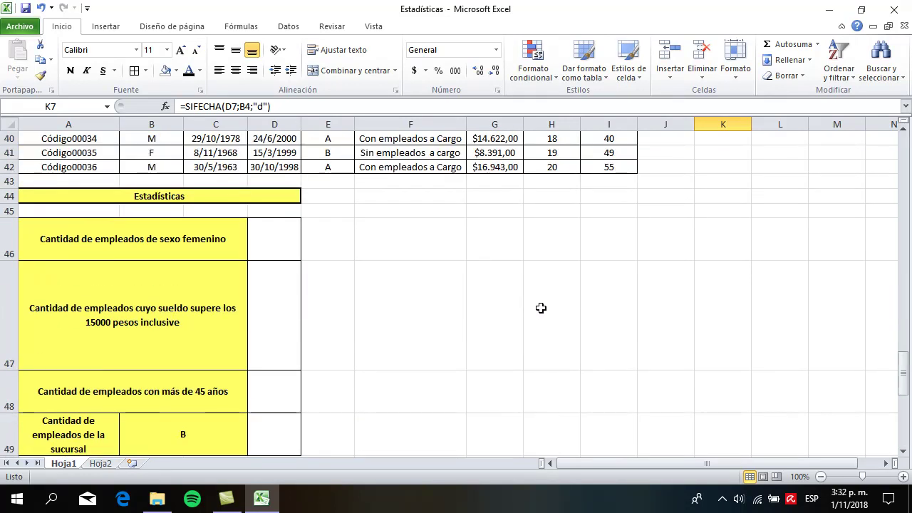
{"action": "scroll", "coordinate": [532, 302], "scroll_direction": "down", "scroll_amount": 3}
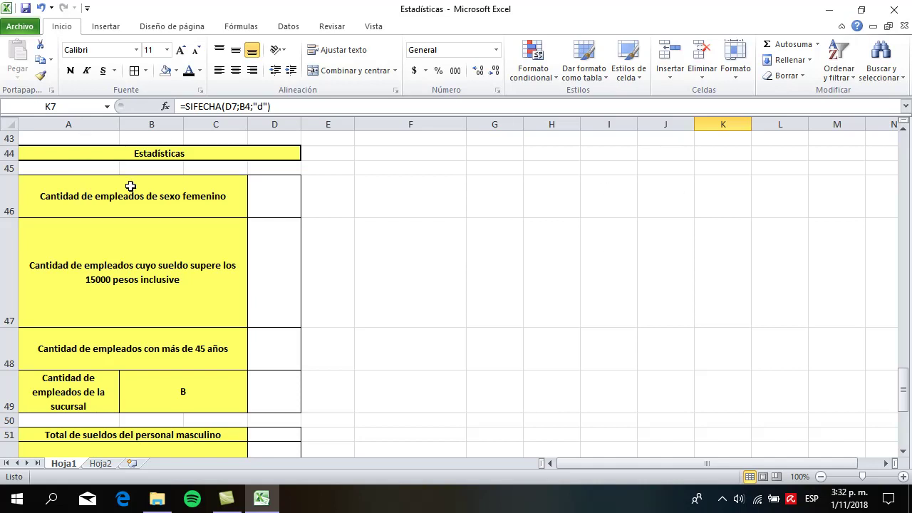
{"action": "scroll", "coordinate": [463, 313], "scroll_direction": "up", "scroll_amount": 14}
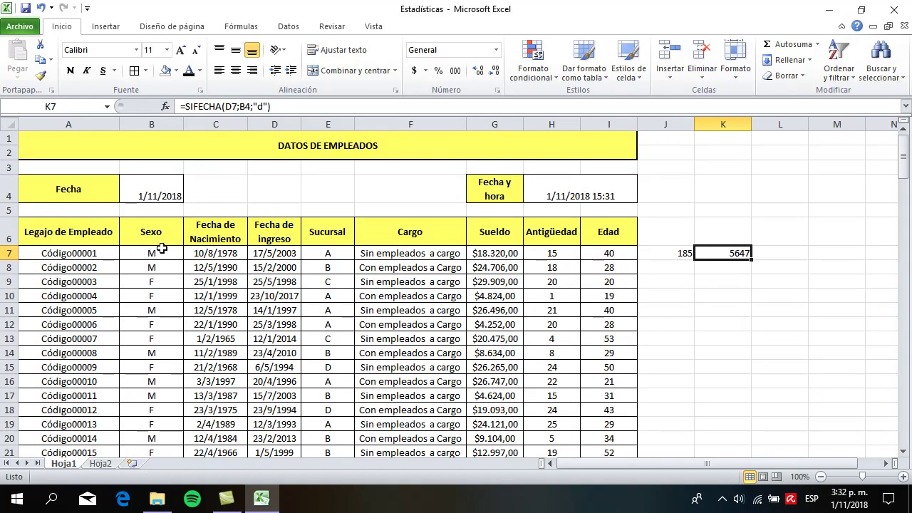
{"action": "scroll", "coordinate": [161, 247], "scroll_direction": "down", "scroll_amount": 1}
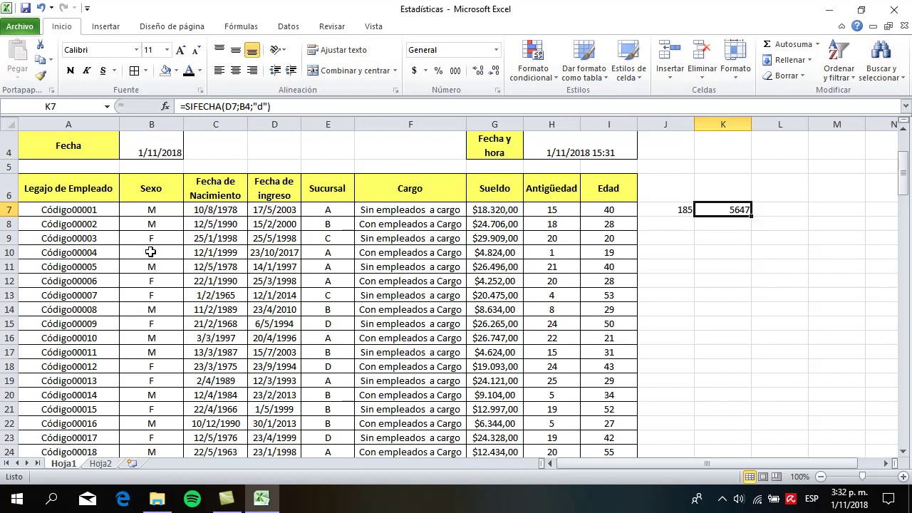
Review the Sexo column from the first to the last employee for the female-employee count under Estadísticas
{"action": "scroll", "coordinate": [151, 252], "scroll_direction": "down", "scroll_amount": 7}
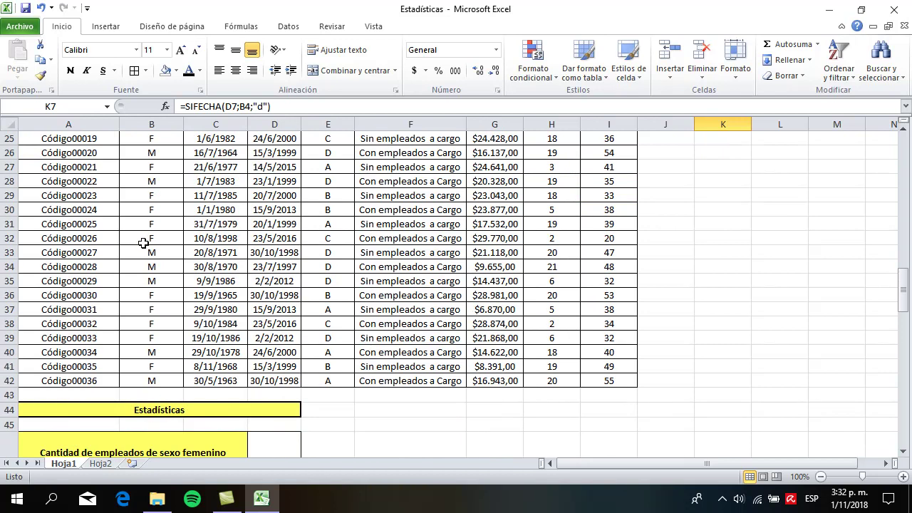
{"action": "scroll", "coordinate": [143, 243], "scroll_direction": "up", "scroll_amount": 7}
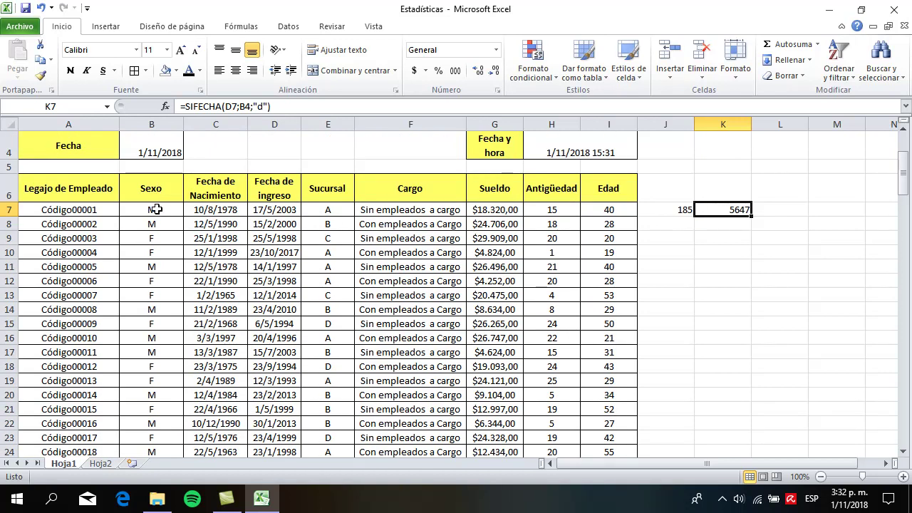
{"action": "scroll", "coordinate": [157, 383], "scroll_direction": "down", "scroll_amount": 6}
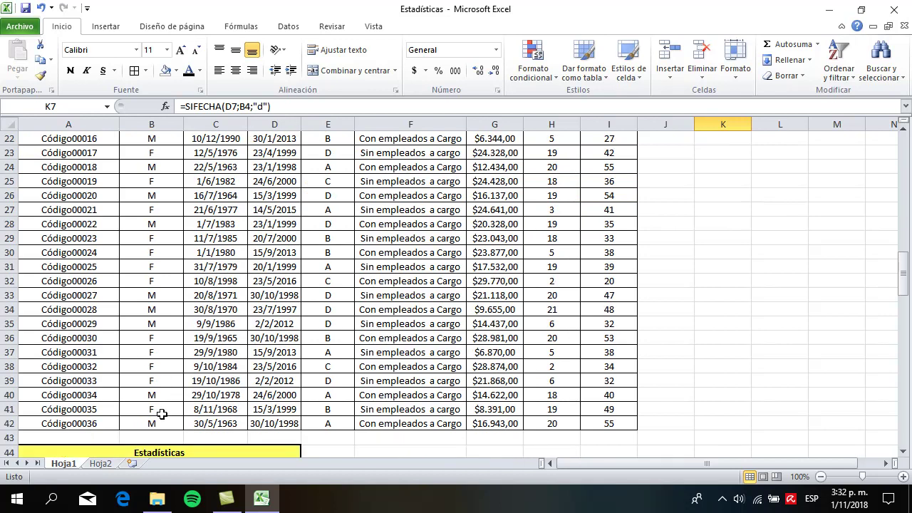
{"action": "scroll", "coordinate": [160, 410], "scroll_direction": "up", "scroll_amount": 7}
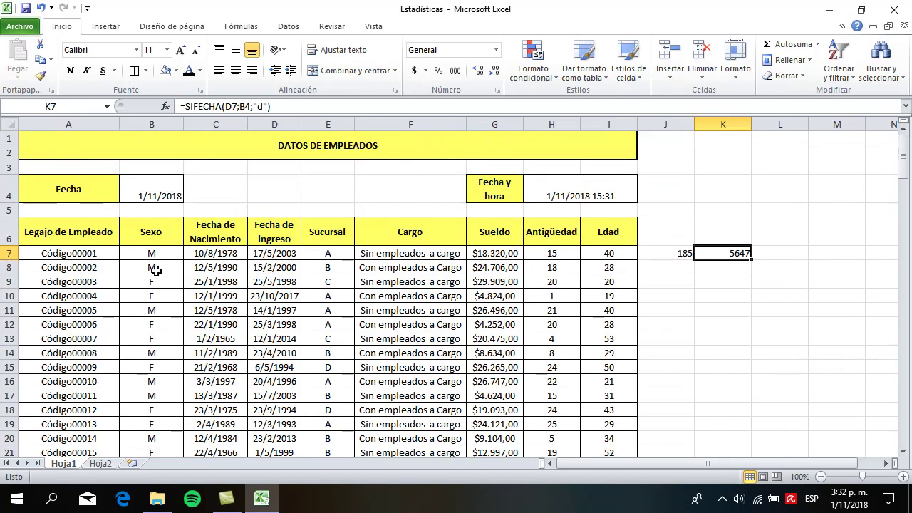
{"action": "scroll", "coordinate": [147, 388], "scroll_direction": "down", "scroll_amount": 2}
{"action": "scroll", "coordinate": [147, 389], "scroll_direction": "down", "scroll_amount": 4}
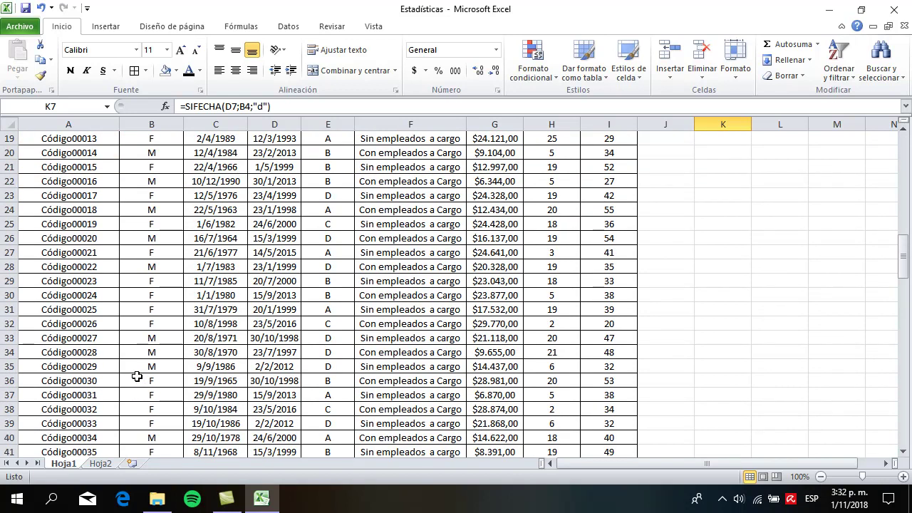
{"action": "scroll", "coordinate": [135, 428], "scroll_direction": "down", "scroll_amount": 3}
{"action": "scroll", "coordinate": [142, 339], "scroll_direction": "up", "scroll_amount": 7}
{"action": "scroll", "coordinate": [142, 340], "scroll_direction": "up", "scroll_amount": 2}
{"action": "scroll", "coordinate": [141, 340], "scroll_direction": "down", "scroll_amount": 6}
{"action": "scroll", "coordinate": [141, 340], "scroll_direction": "down", "scroll_amount": 4}
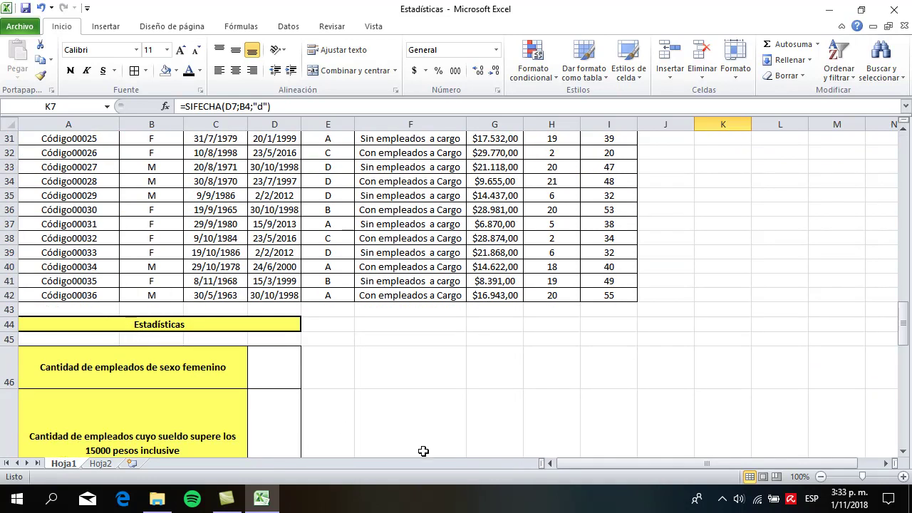
Count the female employees in D46 with =CONTAR.SI(B7:B42;"F")
{"action": "left_click", "coordinate": [273, 377]}
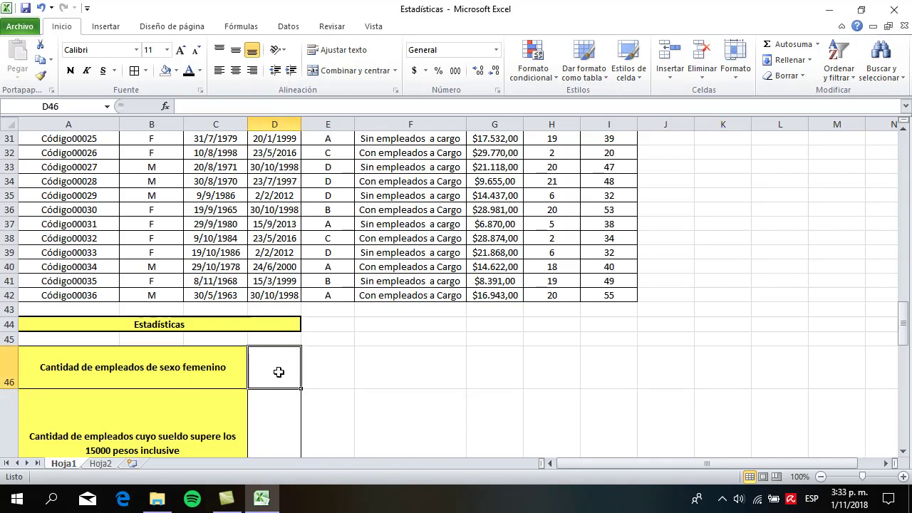
{"action": "type", "text": "=contar"}
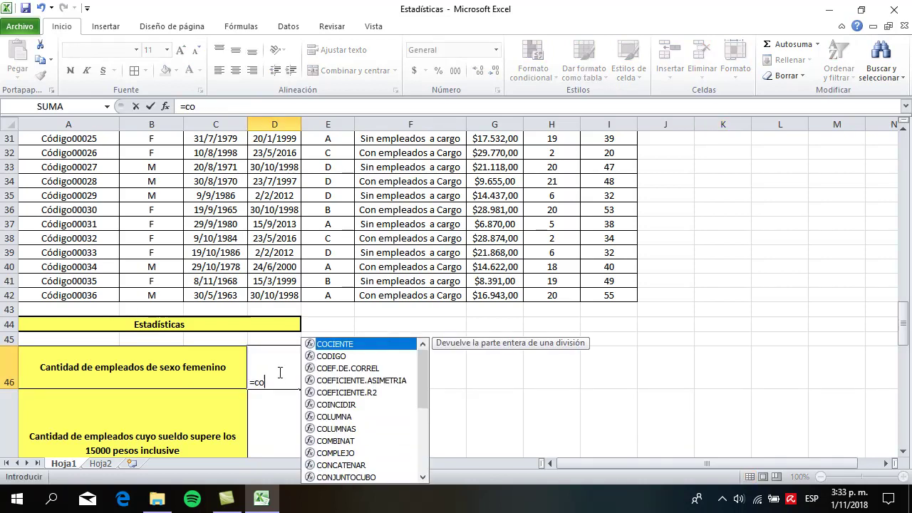
{"action": "type", "text": "."}
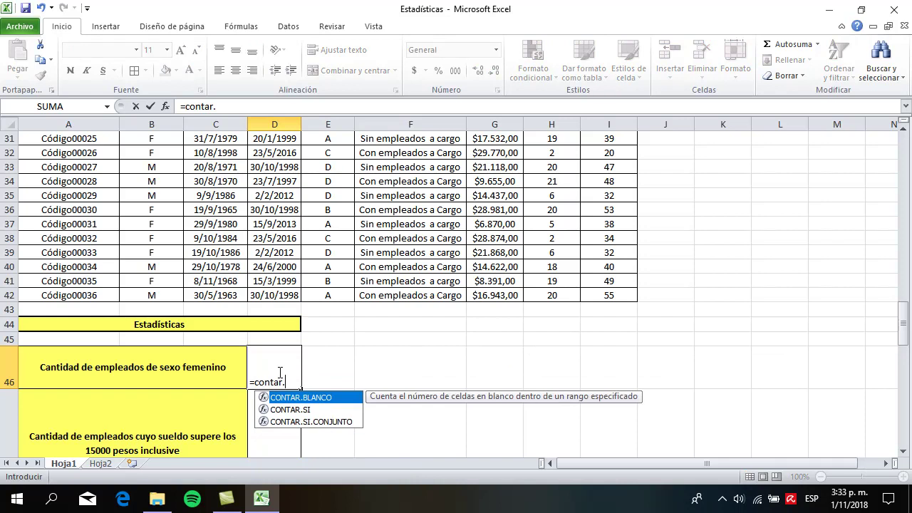
{"action": "type", "text": "si("}
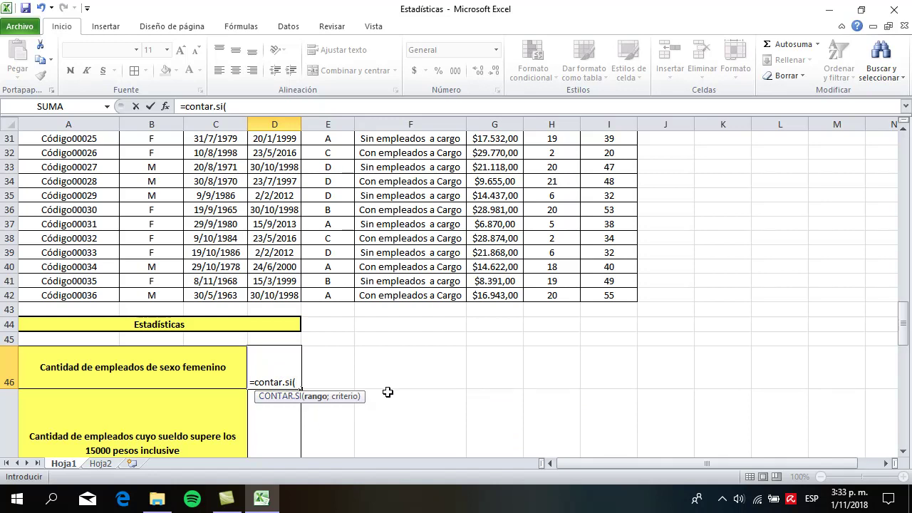
{"action": "scroll", "coordinate": [371, 385], "scroll_direction": "up", "scroll_amount": 10}
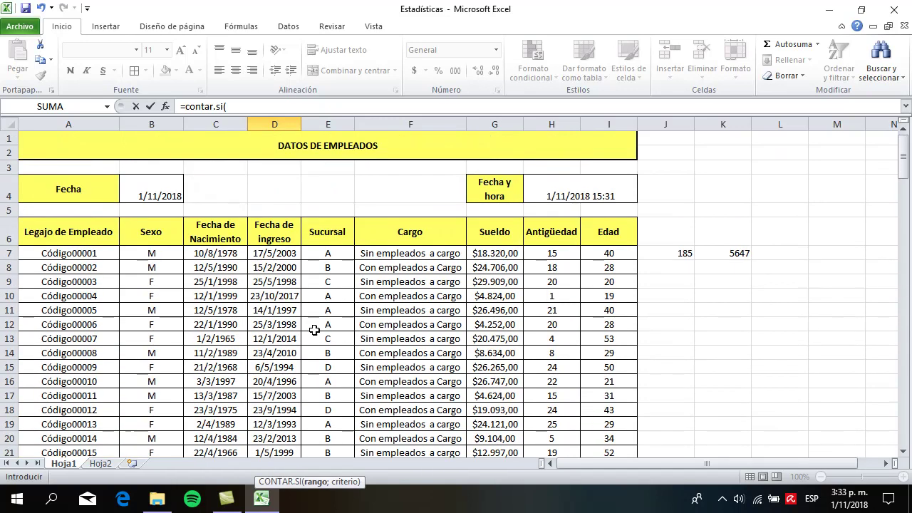
{"action": "left_click_drag", "start_coordinate": [159, 254], "coordinate": [161, 425]}
{"action": "left_click", "coordinate": [272, 108]}
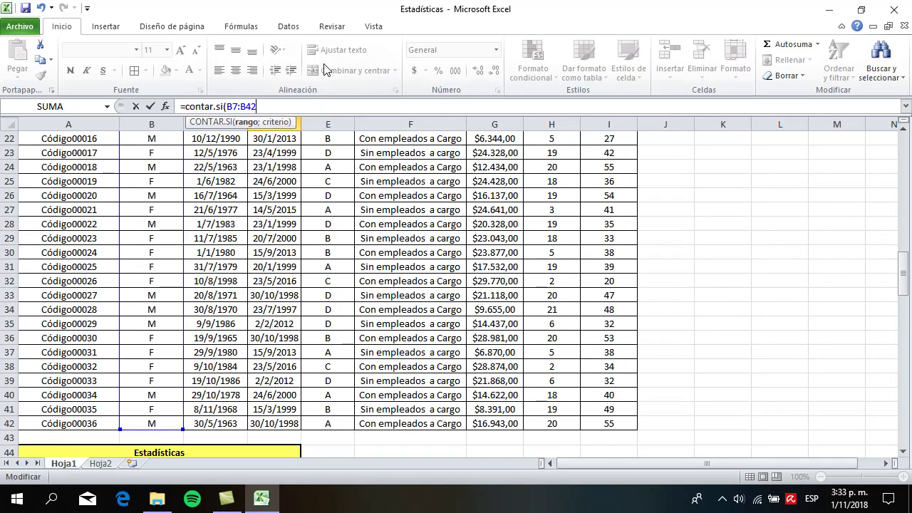
{"action": "type", "text": ";"}
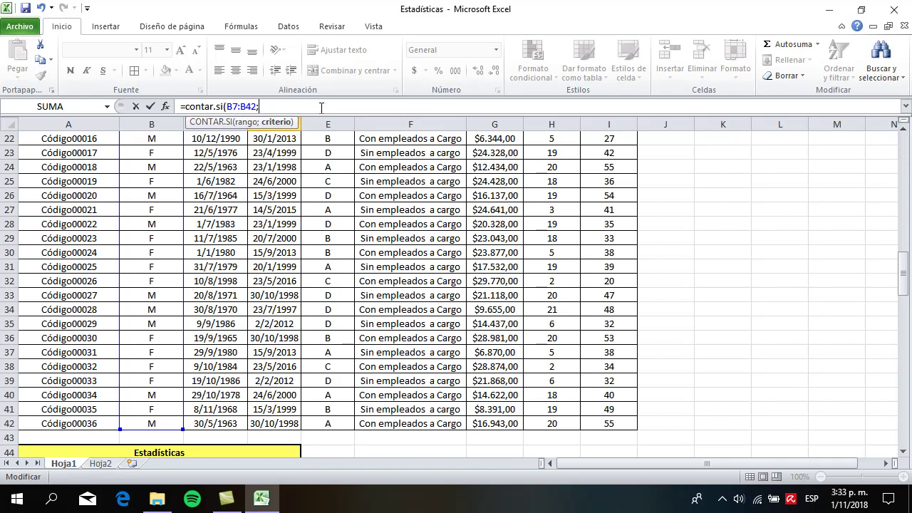
{"action": "type", "text": "\"F\""}
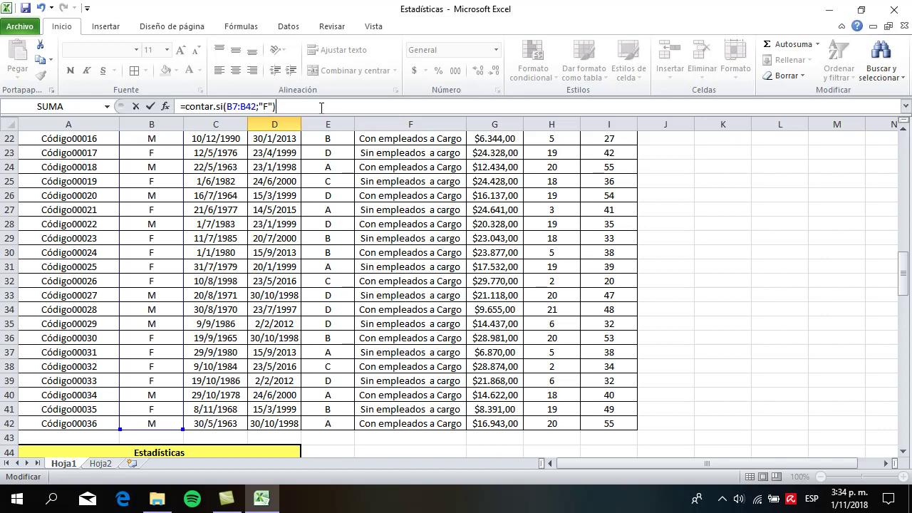
{"action": "key", "text": "Return"}
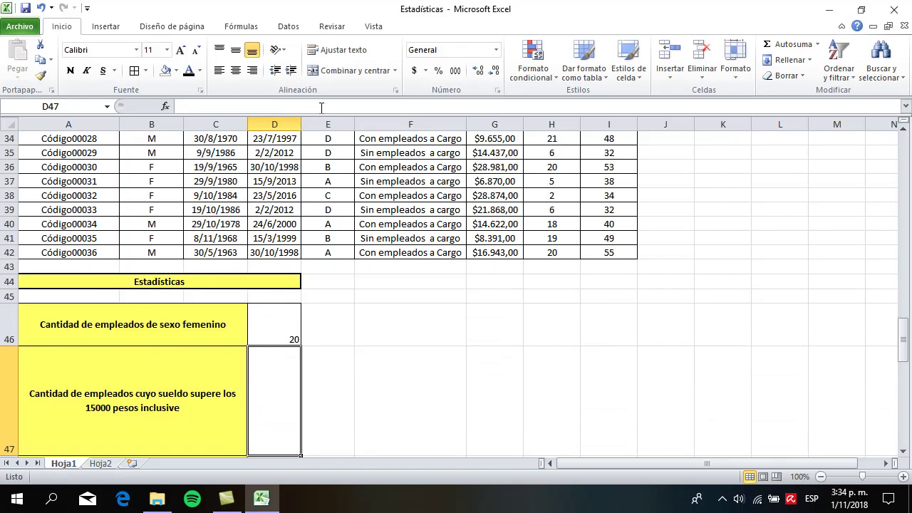
{"action": "left_click", "coordinate": [284, 328]}
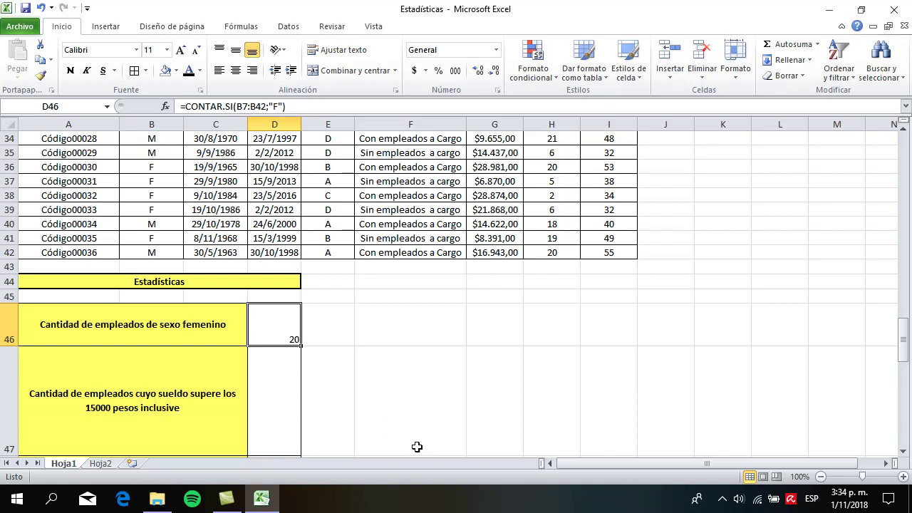
Count the employees whose salary is 15000 pesos or more in D47 with =CONTAR.SI(G7:G42; ">=15000")
{"action": "left_click", "coordinate": [285, 397]}
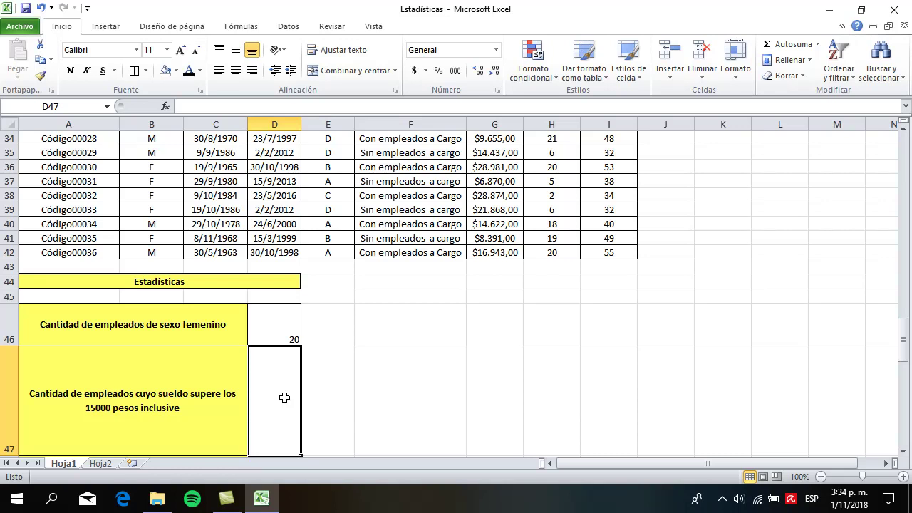
{"action": "scroll", "coordinate": [437, 408], "scroll_direction": "up", "scroll_amount": 11}
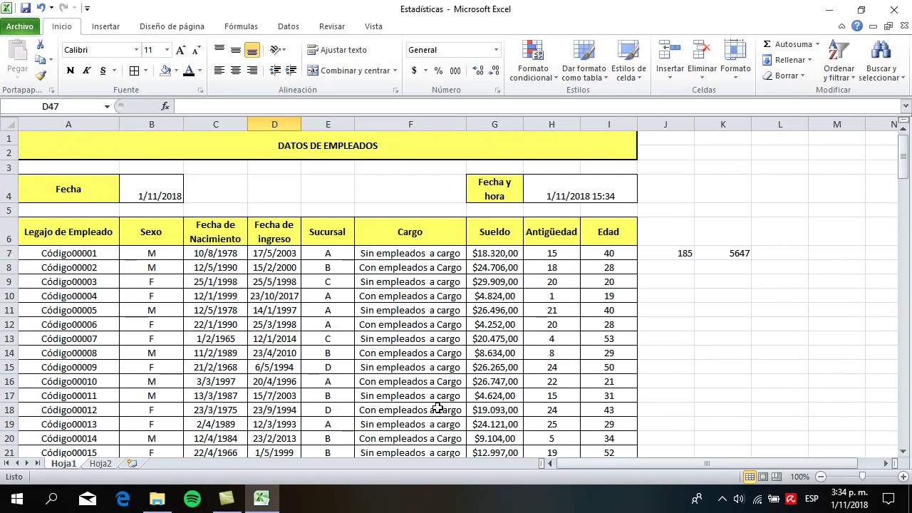
{"action": "scroll", "coordinate": [470, 317], "scroll_direction": "down", "scroll_amount": 8}
{"action": "scroll", "coordinate": [459, 316], "scroll_direction": "down", "scroll_amount": 4}
{"action": "left_click", "coordinate": [243, 109]}
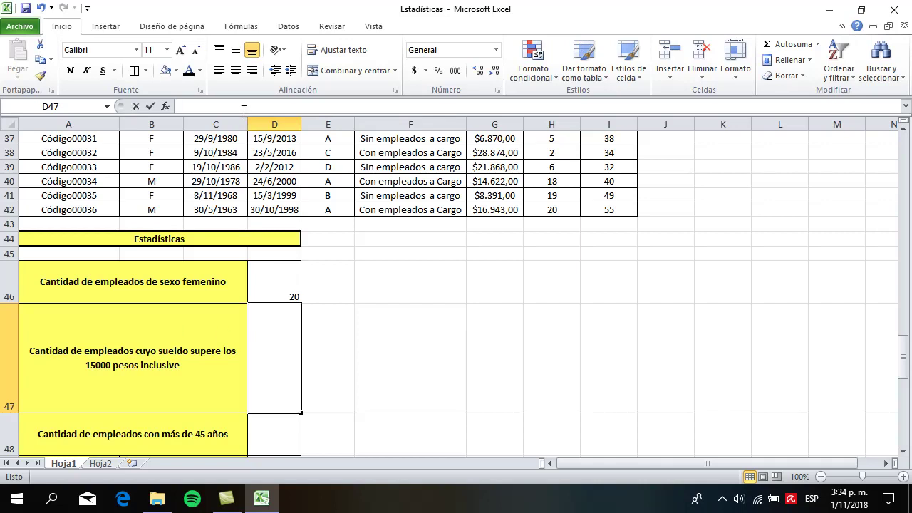
{"action": "type", "text": "=co"}
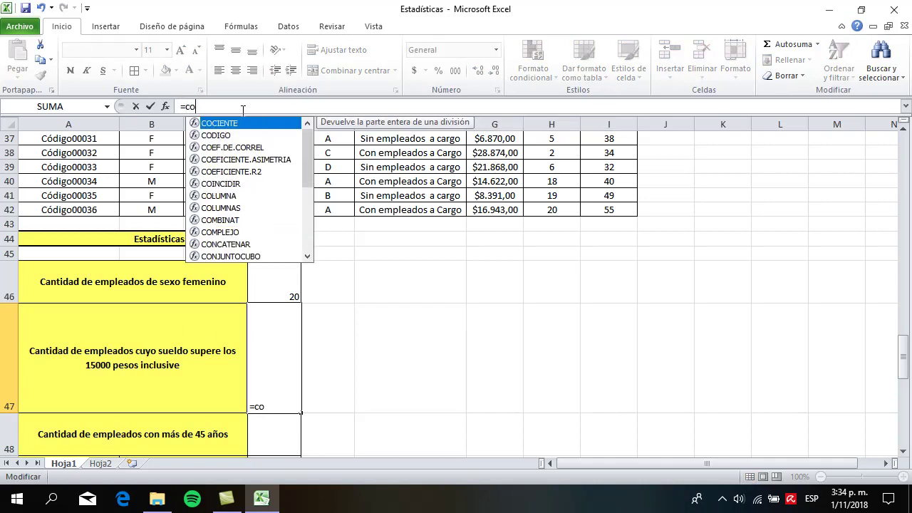
{"action": "type", "text": "ntar.si"}
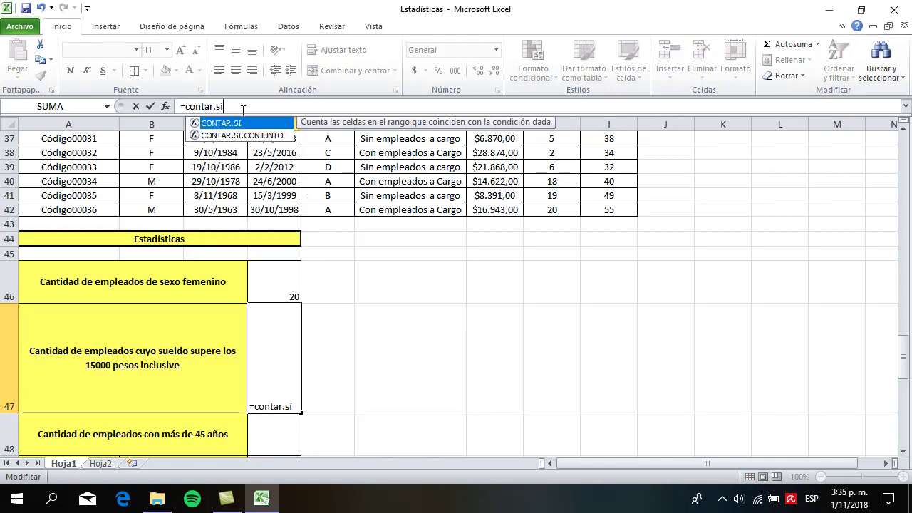
{"action": "type", "text": "("}
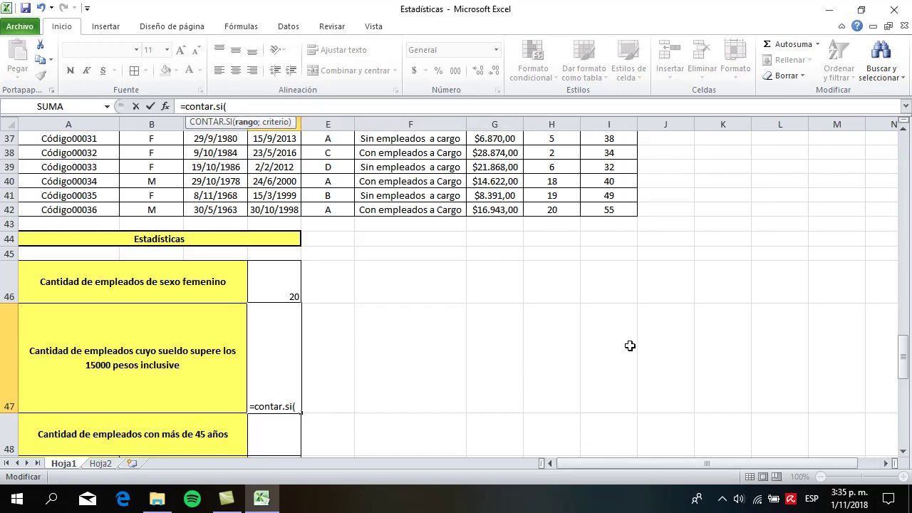
{"action": "left_click_drag", "start_coordinate": [905, 381], "coordinate": [909, 177]}
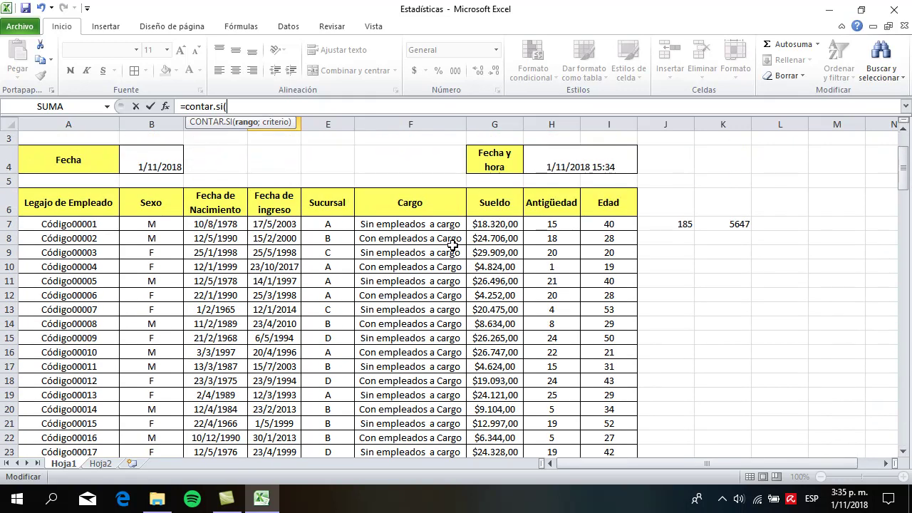
{"action": "left_click", "coordinate": [493, 223]}
{"action": "left_click_drag", "start_coordinate": [493, 223], "coordinate": [503, 437]}
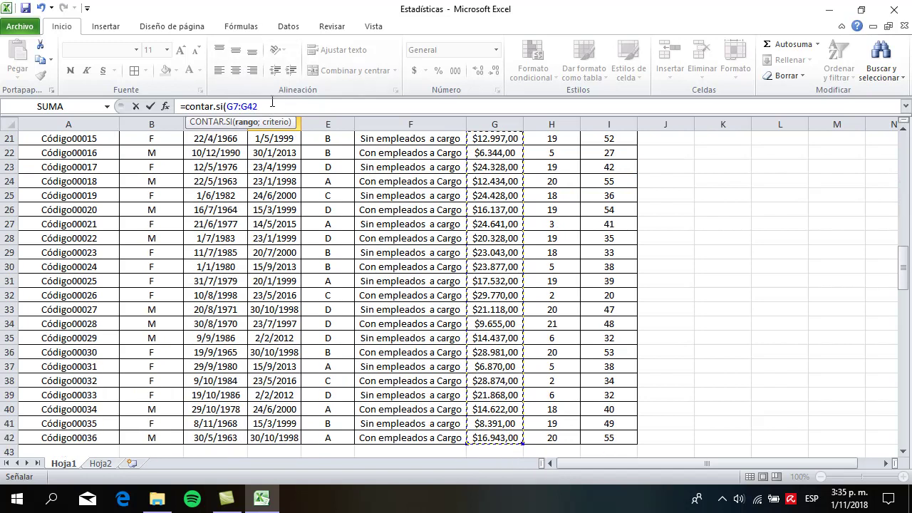
{"action": "type", "text": ";"}
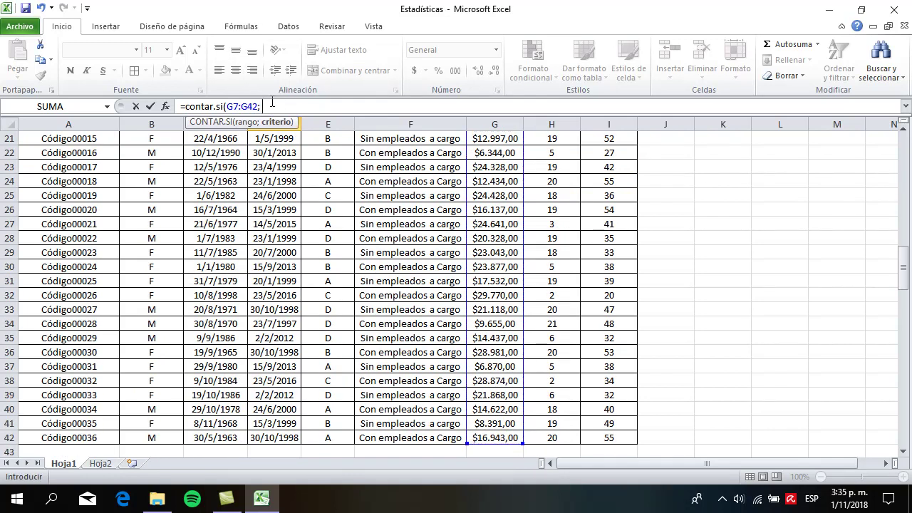
{"action": "type", "text": " \">"}
{"action": "type", "text": "=15000"}
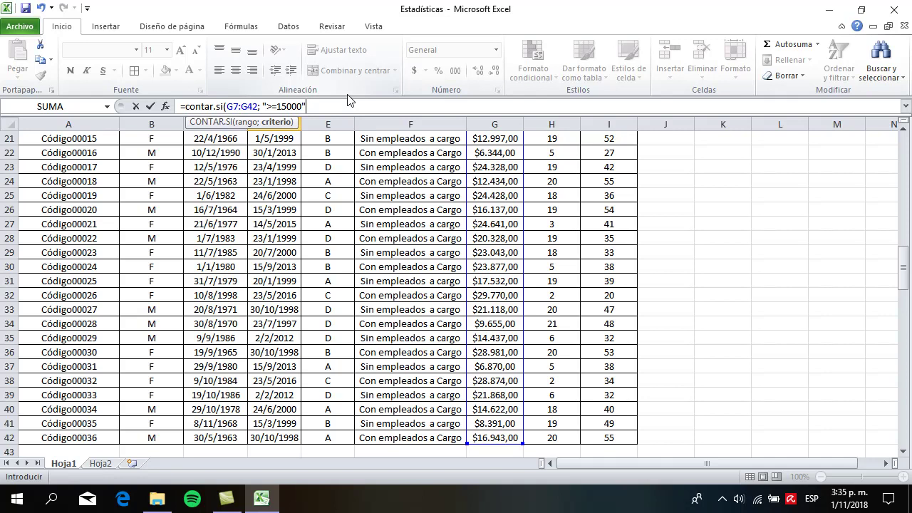
{"action": "key", "text": "Return"}
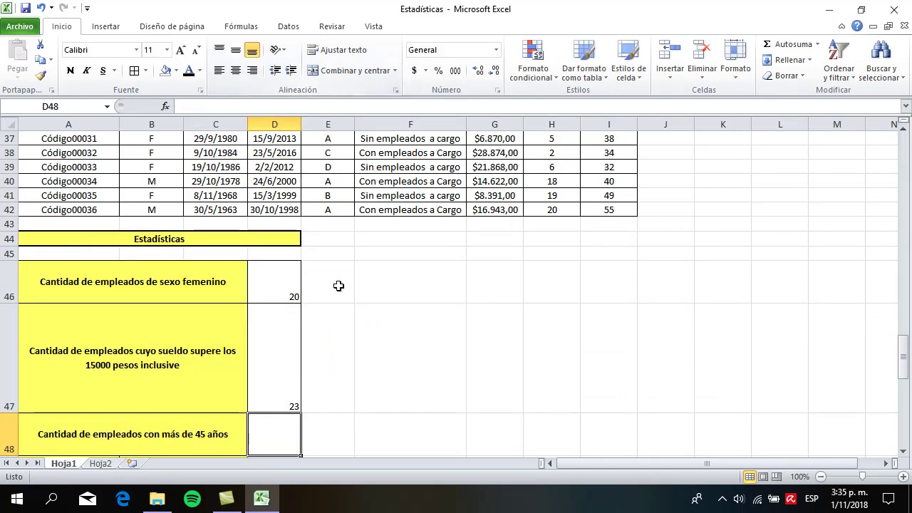
{"action": "left_click", "coordinate": [291, 359]}
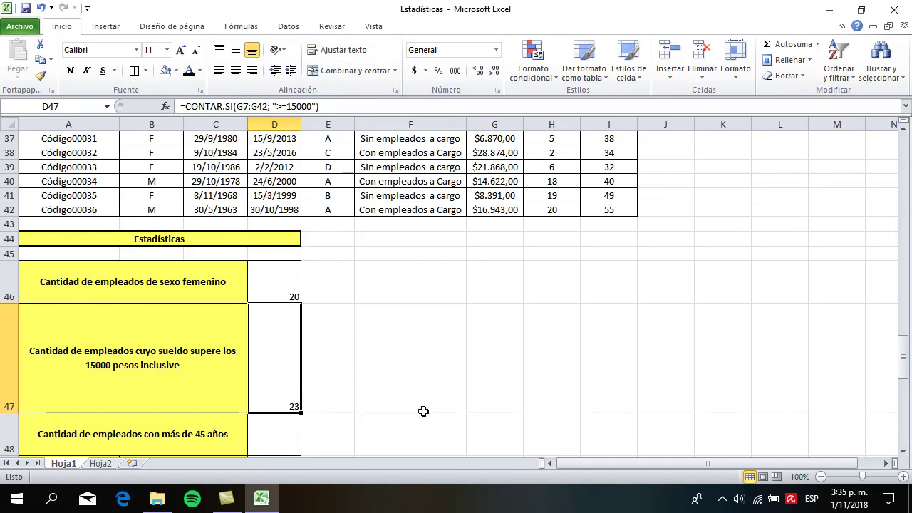
Count the employees over 45 years old in D48 with a CONTAR.SI formula on the Edad range I7:I42
{"action": "scroll", "coordinate": [397, 351], "scroll_direction": "down", "scroll_amount": 2}
{"action": "scroll", "coordinate": [397, 350], "scroll_direction": "down", "scroll_amount": 1}
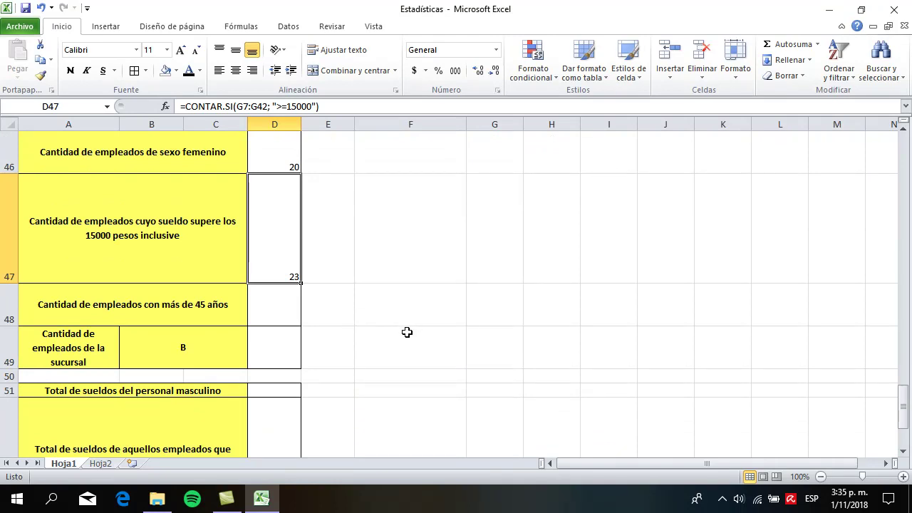
{"action": "scroll", "coordinate": [399, 333], "scroll_direction": "up", "scroll_amount": 3}
{"action": "scroll", "coordinate": [396, 334], "scroll_direction": "down", "scroll_amount": 2}
{"action": "left_click", "coordinate": [281, 350]}
{"action": "type", "text": "="}
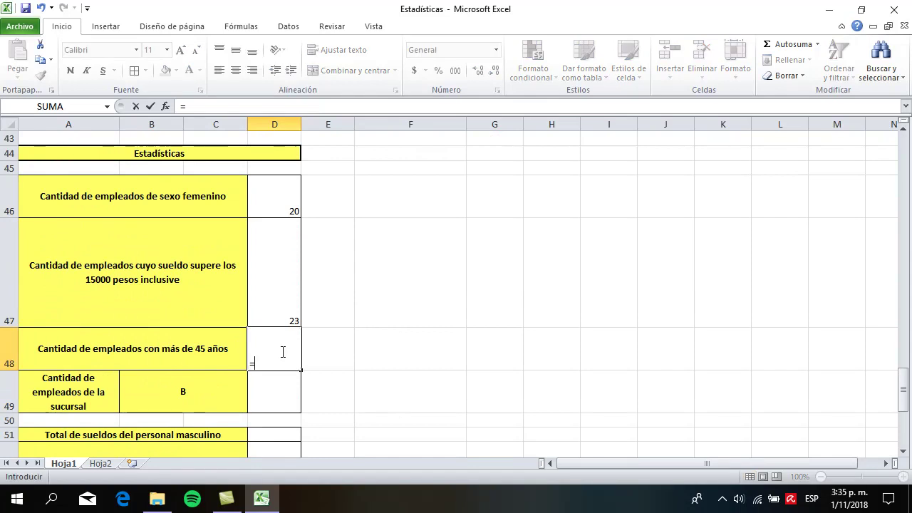
{"action": "type", "text": "contar.si"}
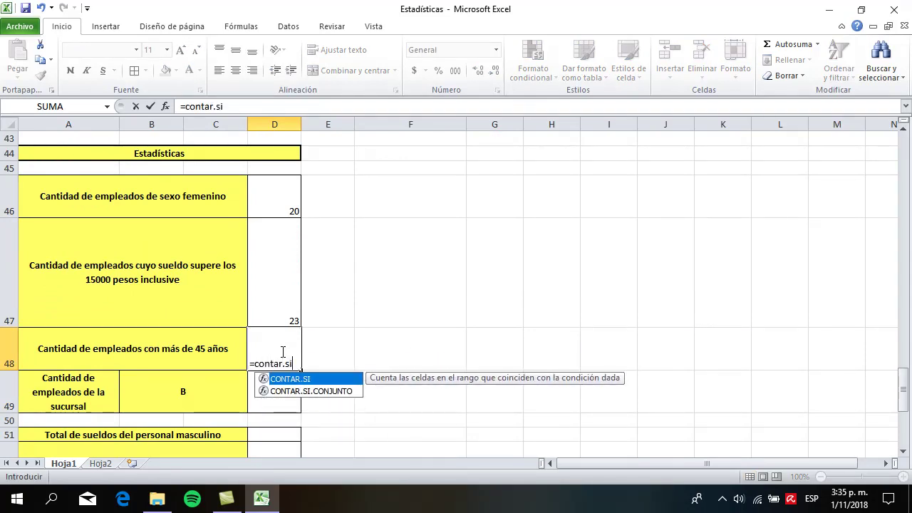
{"action": "type", "text": "("}
{"action": "scroll", "coordinate": [594, 291], "scroll_direction": "up", "scroll_amount": 6}
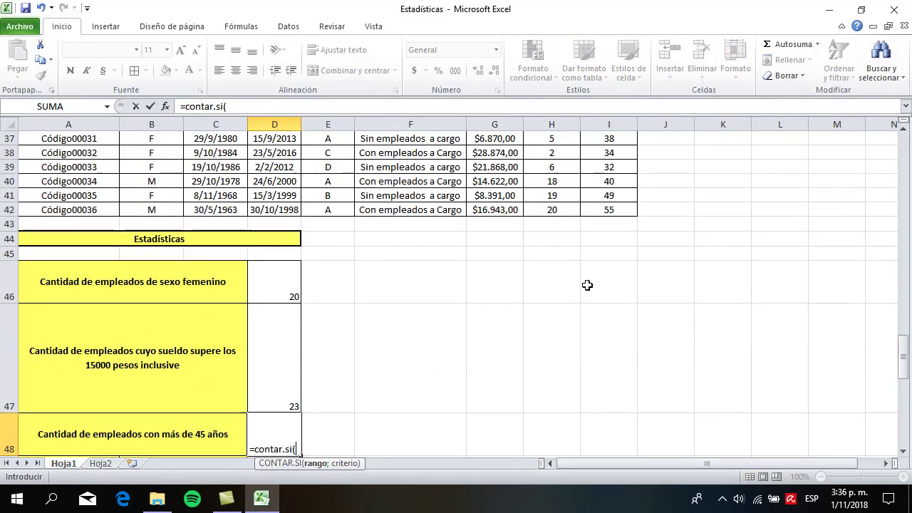
{"action": "scroll", "coordinate": [462, 257], "scroll_direction": "up", "scroll_amount": 8}
{"action": "left_click_drag", "start_coordinate": [614, 253], "coordinate": [613, 424]}
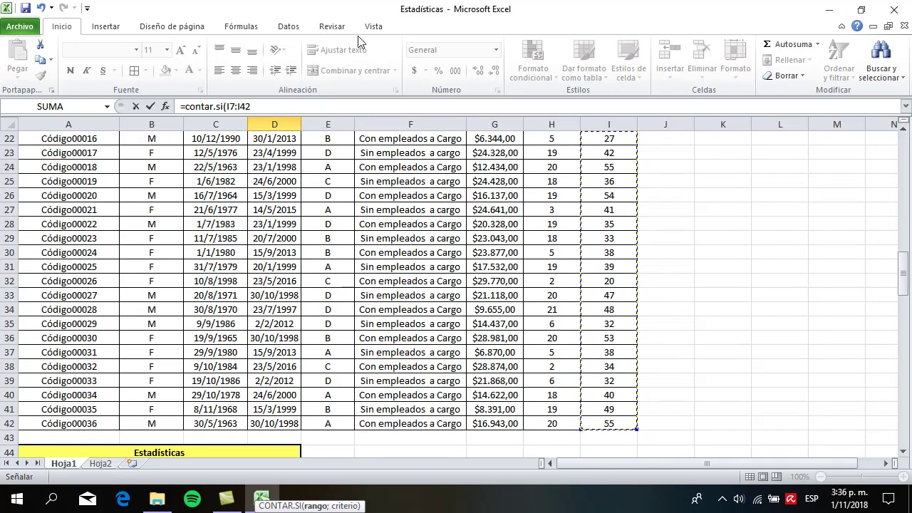
{"action": "left_click", "coordinate": [282, 106]}
{"action": "type", "text": ";"}
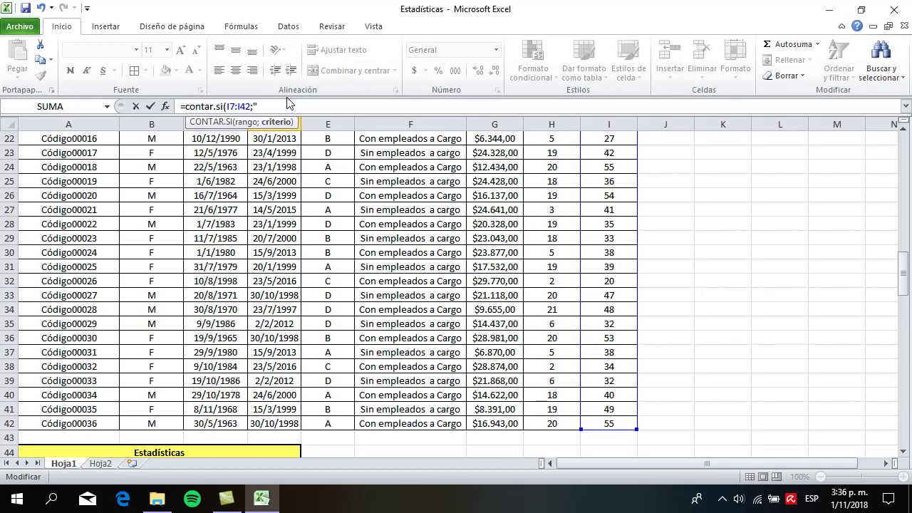
{"action": "type", "text": "\"<"}
{"action": "type", "text": "45"}
{"action": "type", "text": "\""}
{"action": "type", "text": ")"}
{"action": "key", "text": "Return"}
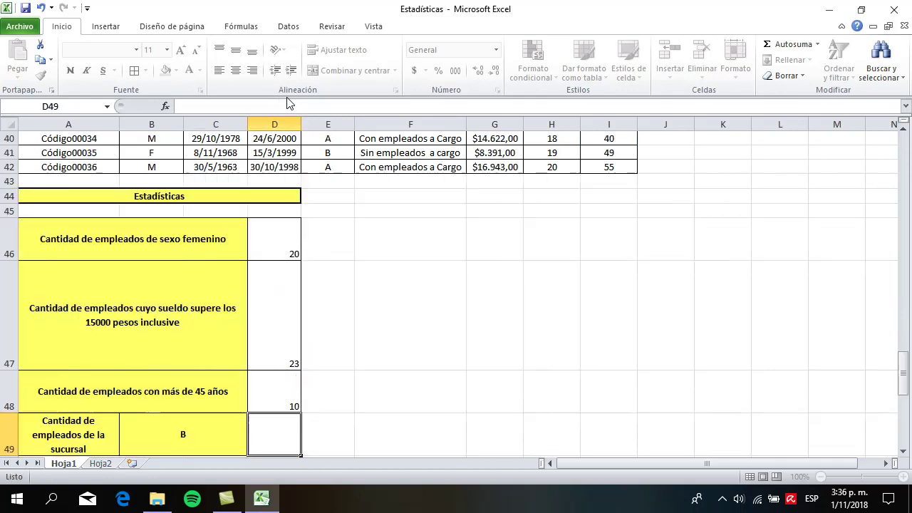
Check the over-45 count formula in D48 and review the Sucursal column from the first to the last employee
{"action": "left_click", "coordinate": [278, 393]}
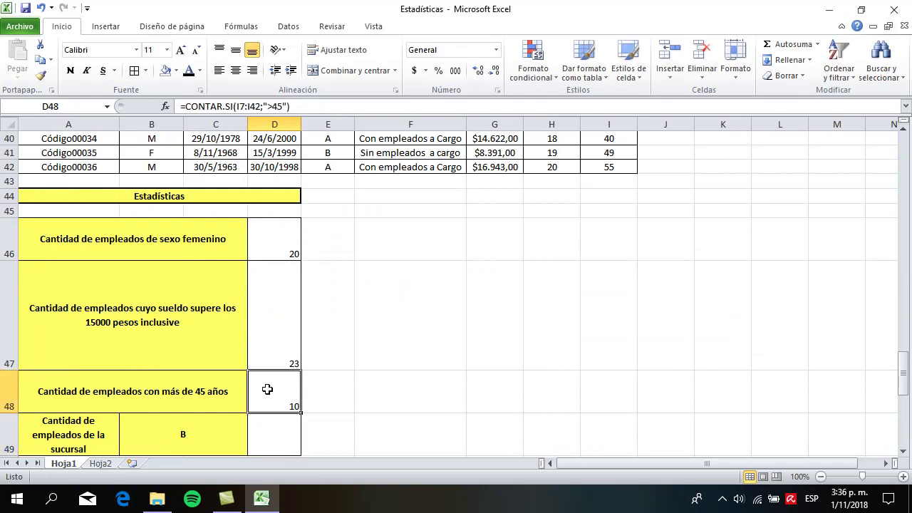
{"action": "scroll", "coordinate": [271, 388], "scroll_direction": "down", "scroll_amount": 1}
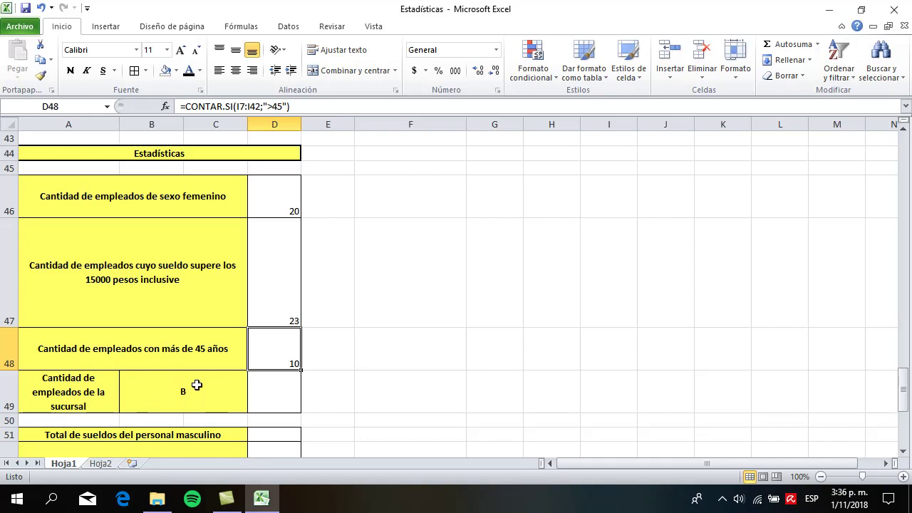
{"action": "scroll", "coordinate": [498, 364], "scroll_direction": "up", "scroll_amount": 3}
{"action": "scroll", "coordinate": [498, 364], "scroll_direction": "up", "scroll_amount": 11}
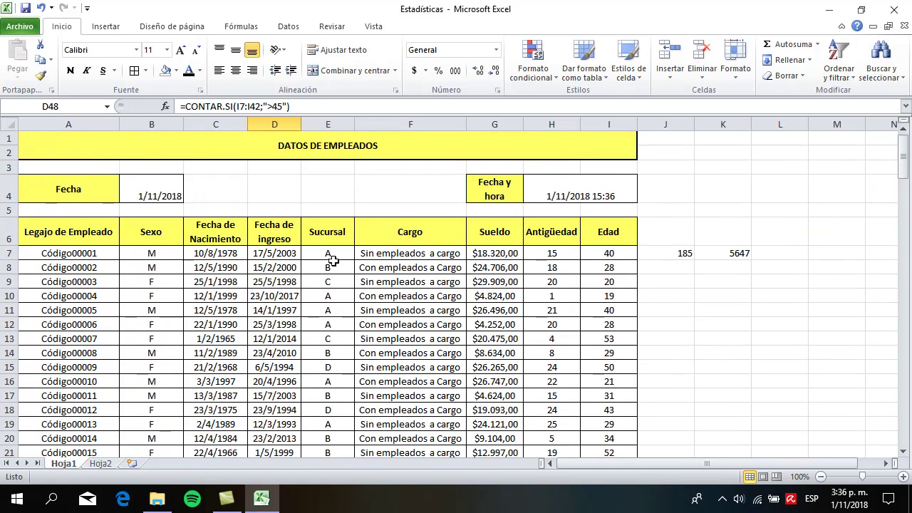
{"action": "scroll", "coordinate": [332, 397], "scroll_direction": "down", "scroll_amount": 10}
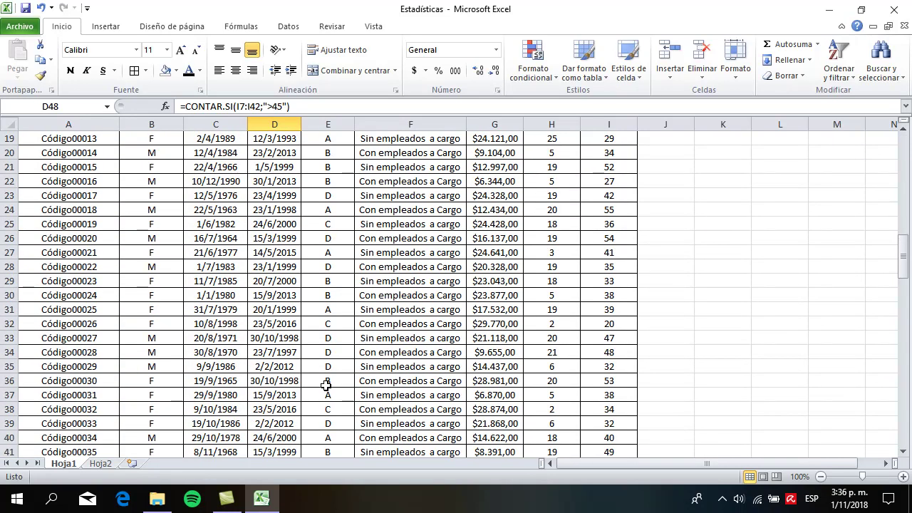
{"action": "scroll", "coordinate": [327, 375], "scroll_direction": "down", "scroll_amount": 4}
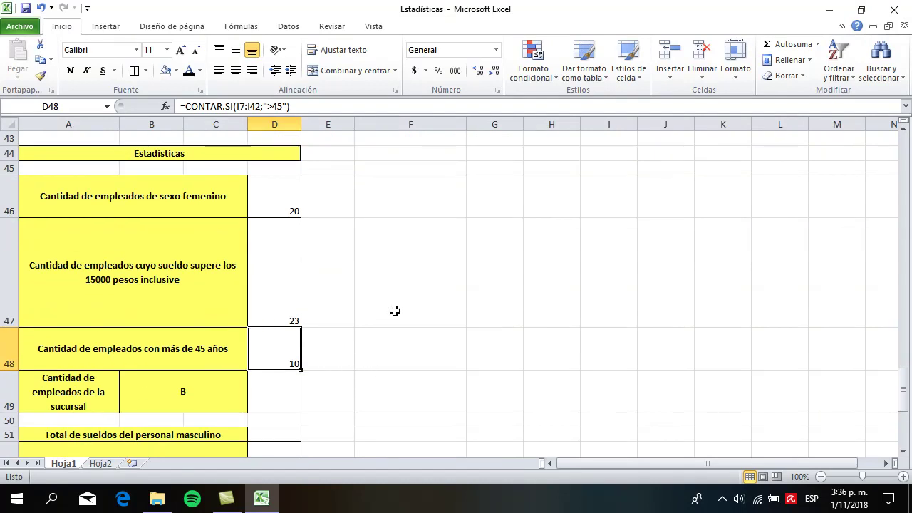
Count the employees of the branch named in B49 by entering =CONTAR.SI(E7:E42;B49) in D49
{"action": "left_click", "coordinate": [282, 397]}
{"action": "type", "text": "=co"}
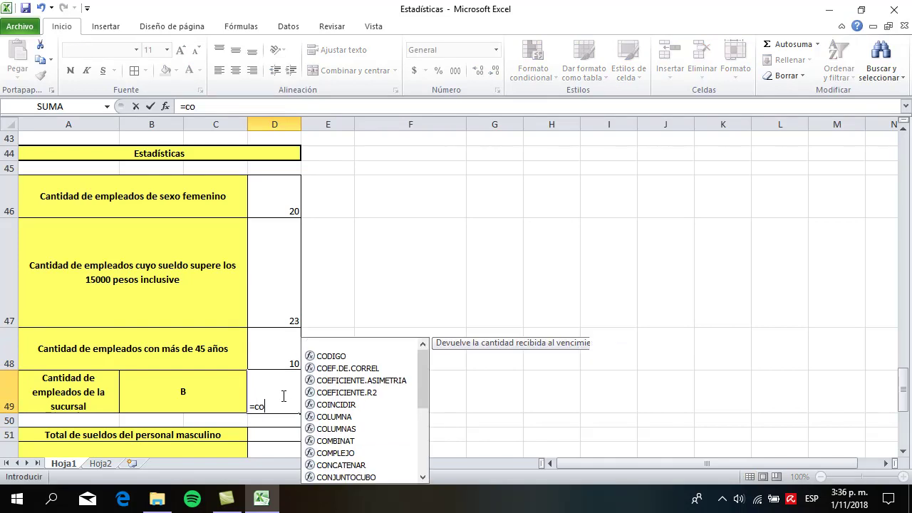
{"action": "type", "text": "ntar.si"}
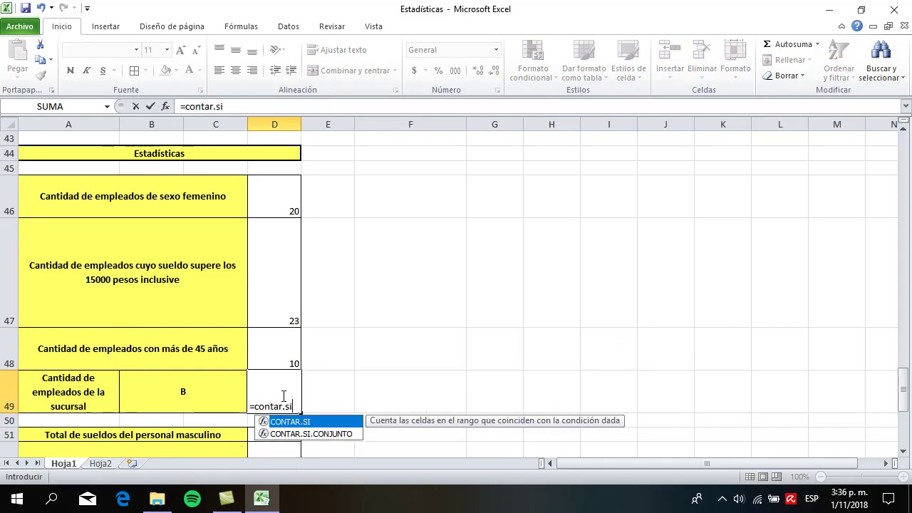
{"action": "type", "text": "("}
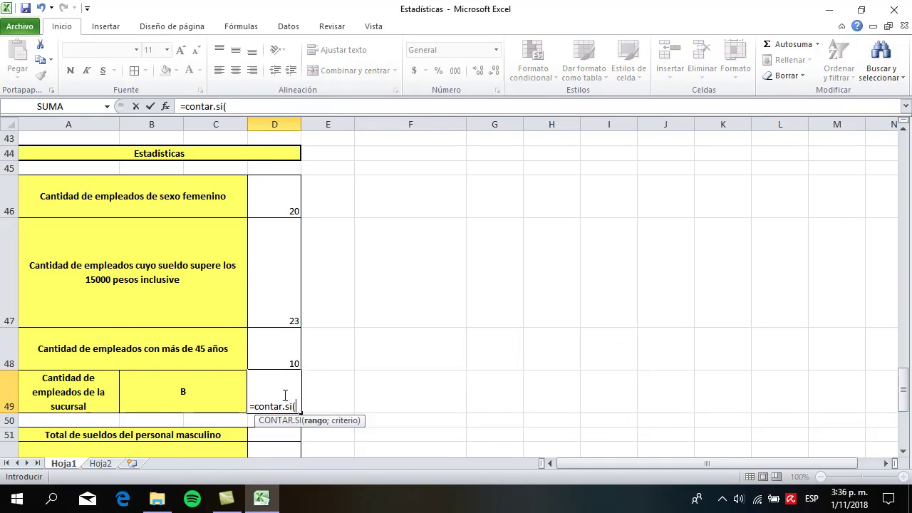
{"action": "scroll", "coordinate": [285, 395], "scroll_direction": "up", "scroll_amount": 14}
{"action": "left_click_drag", "start_coordinate": [347, 254], "coordinate": [335, 428]}
{"action": "left_click", "coordinate": [277, 106]}
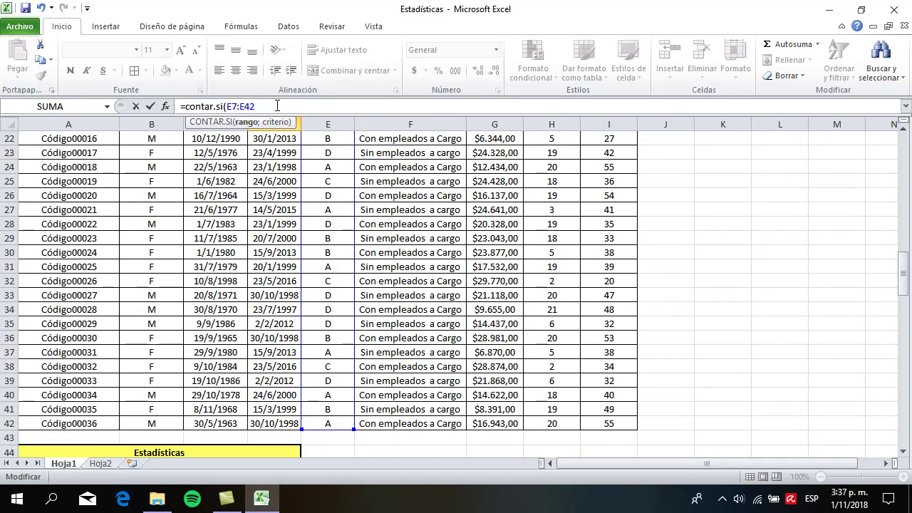
{"action": "type", "text": ";"}
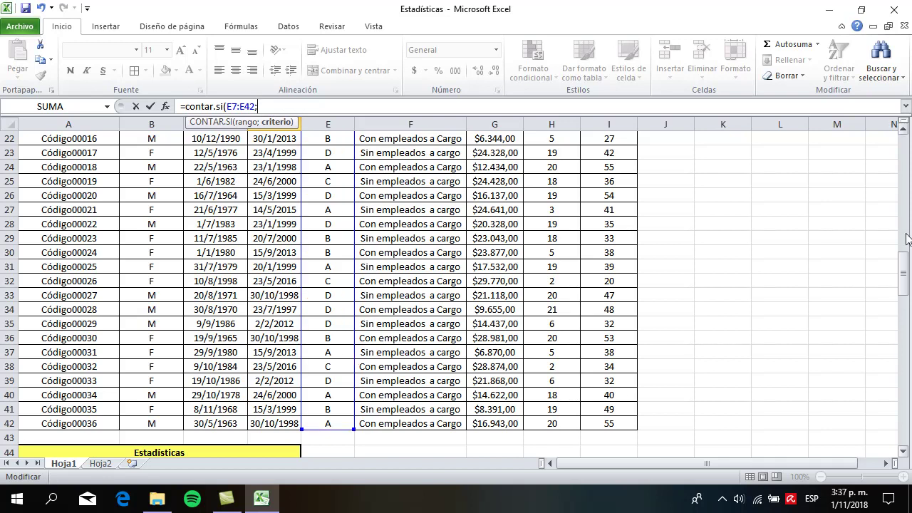
{"action": "left_click_drag", "start_coordinate": [907, 261], "coordinate": [901, 397]}
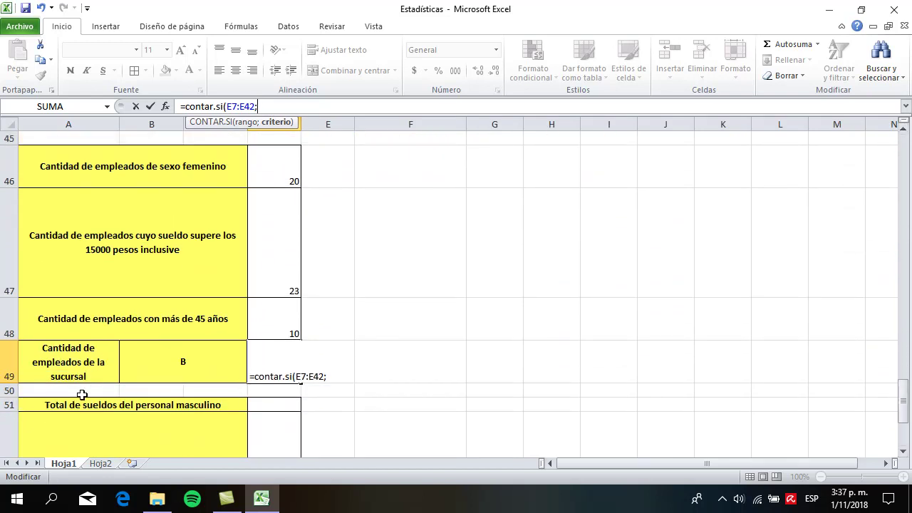
{"action": "left_click", "coordinate": [177, 361]}
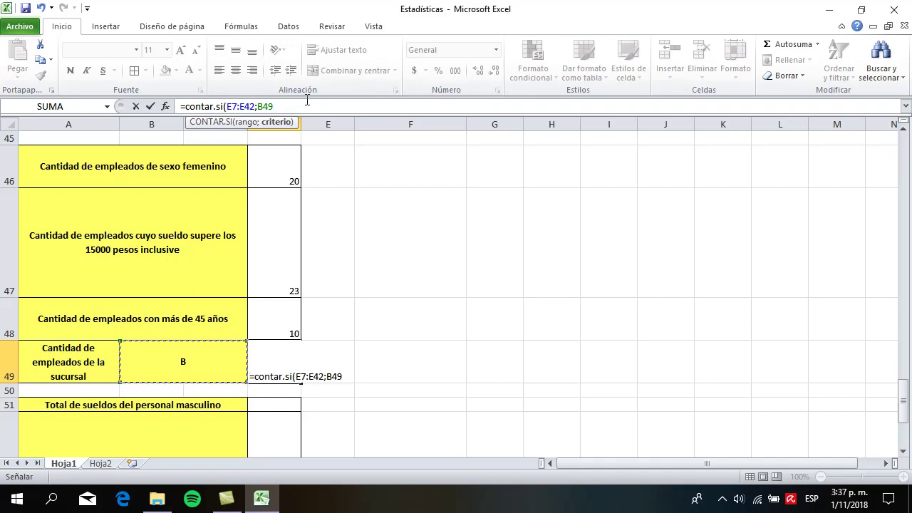
{"action": "type", "text": ")"}
{"action": "key", "text": "Return"}
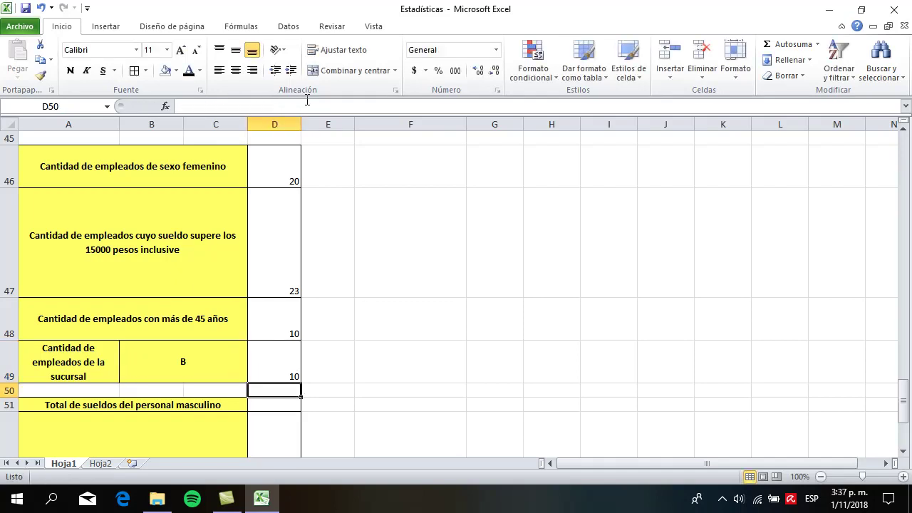
{"action": "left_click", "coordinate": [279, 356]}
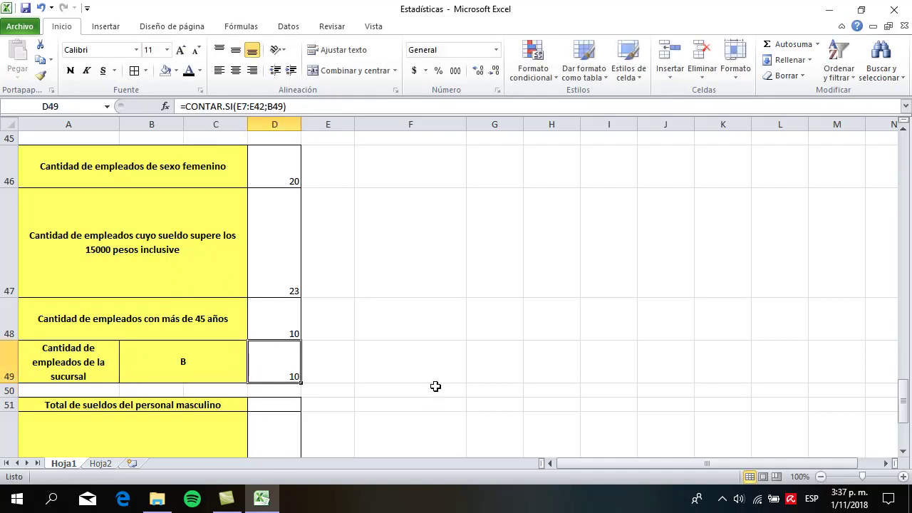
Set the branch criterion in B49 to A and check the employee count in D49
{"action": "scroll", "coordinate": [436, 386], "scroll_direction": "up", "scroll_amount": 13}
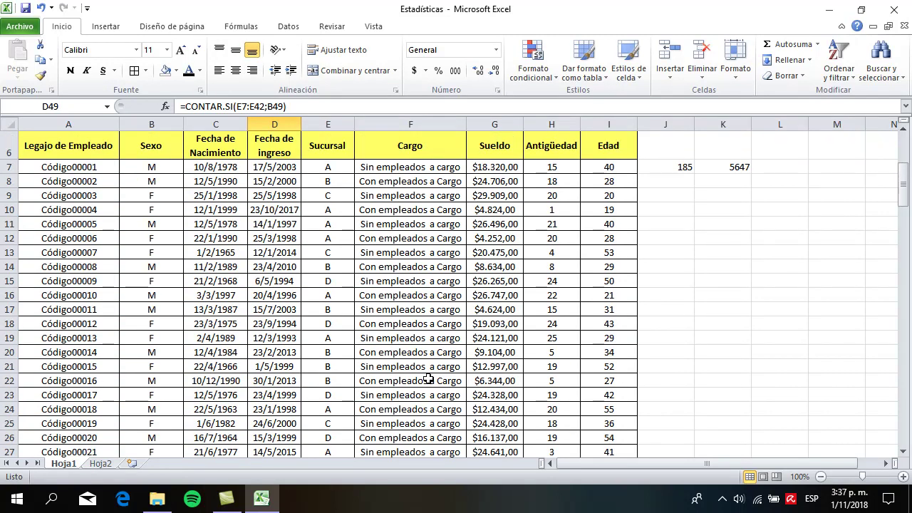
{"action": "scroll", "coordinate": [428, 379], "scroll_direction": "up", "scroll_amount": 2}
{"action": "scroll", "coordinate": [428, 376], "scroll_direction": "down", "scroll_amount": 11}
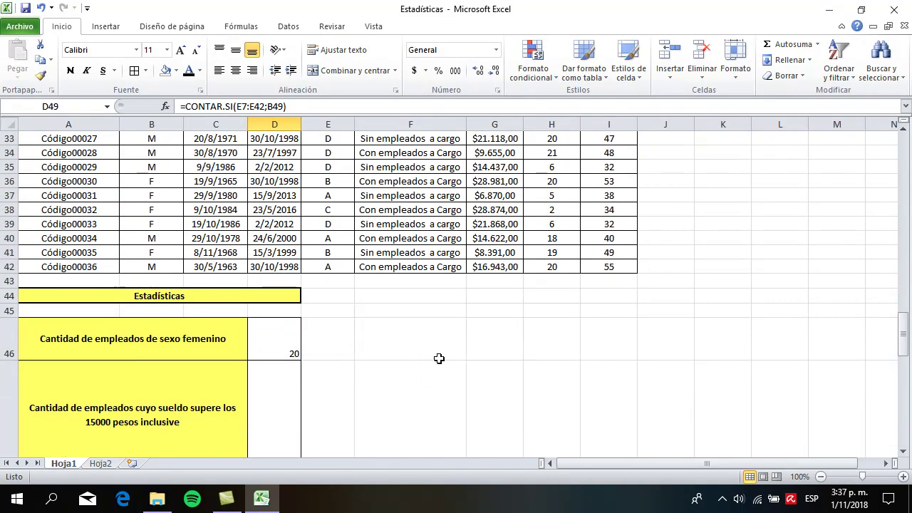
{"action": "scroll", "coordinate": [435, 359], "scroll_direction": "down", "scroll_amount": 4}
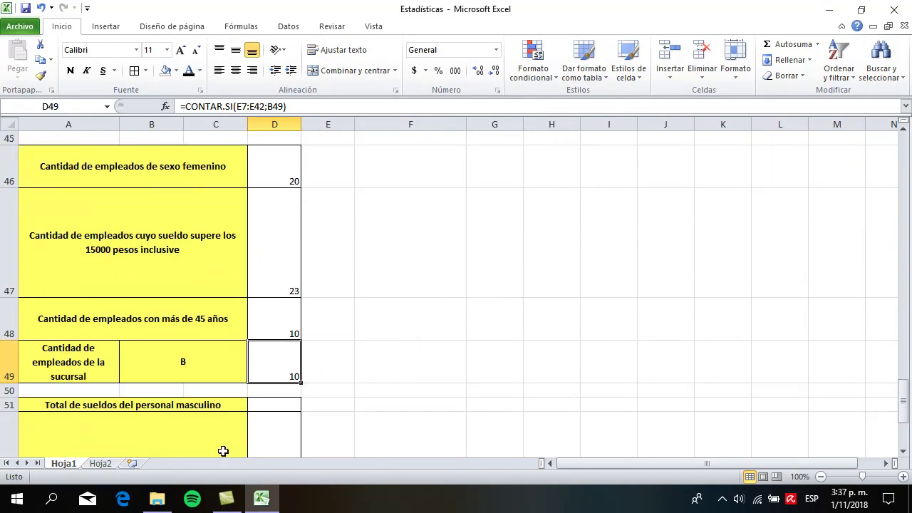
{"action": "left_click", "coordinate": [182, 360]}
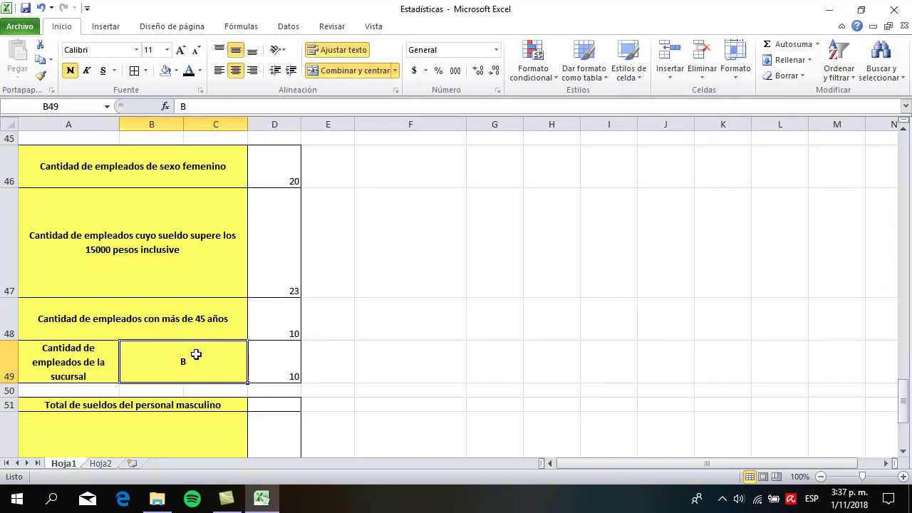
{"action": "type", "text": "A"}
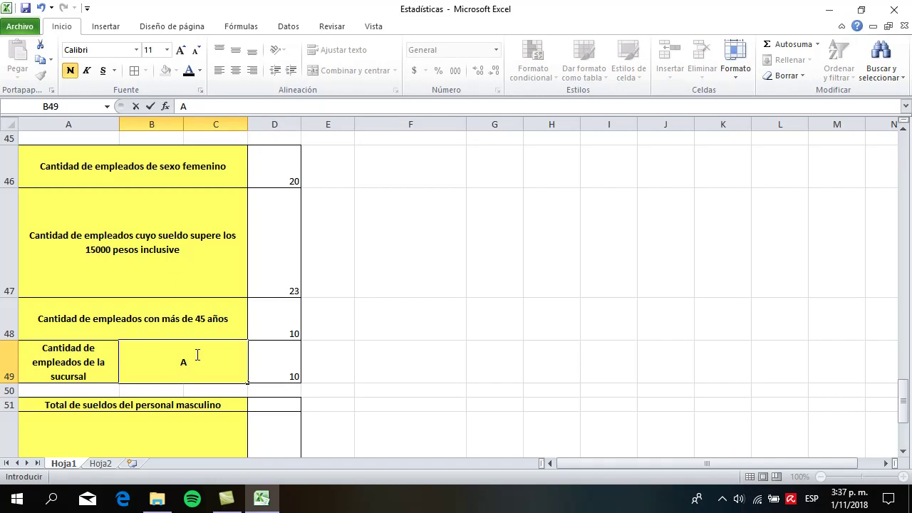
{"action": "key", "text": "Return"}
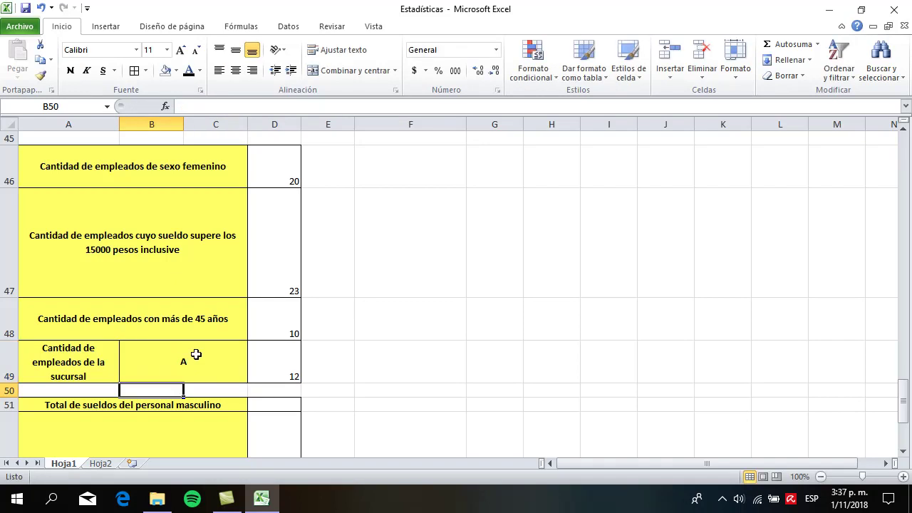
{"action": "left_click", "coordinate": [275, 357]}
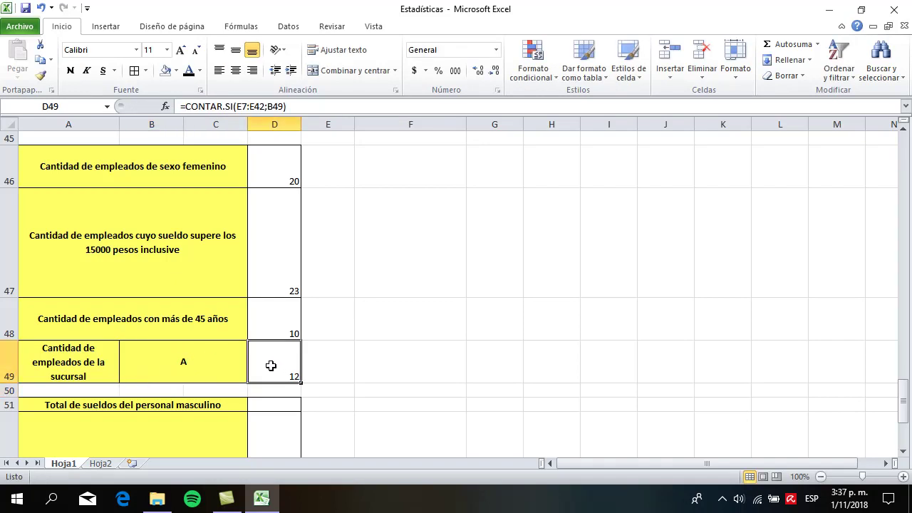
Set the branch criterion in B49 to D and check the employee count in D49
{"action": "left_click", "coordinate": [204, 363]}
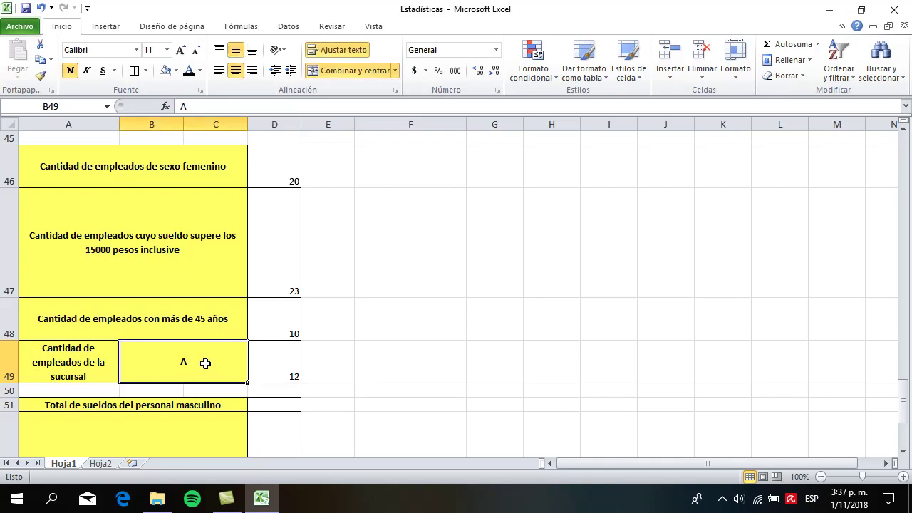
{"action": "type", "text": "D"}
{"action": "key", "text": "Return"}
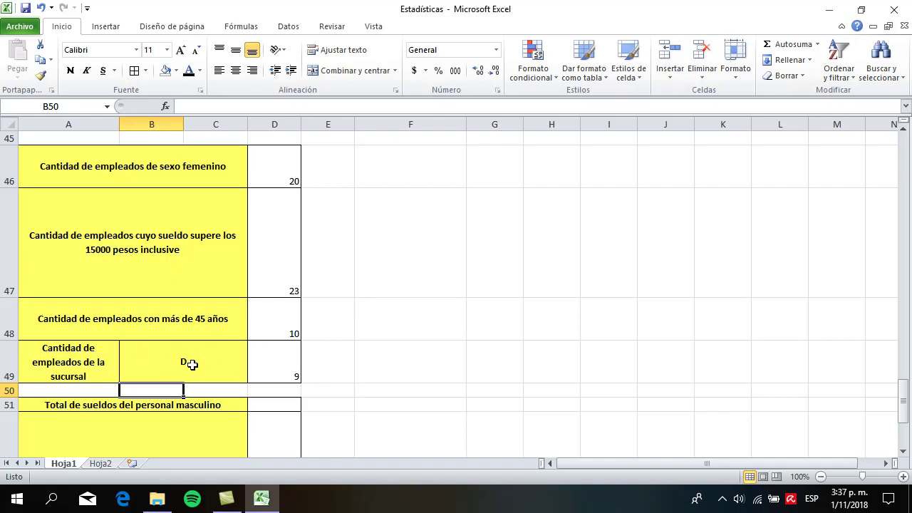
{"action": "left_click", "coordinate": [284, 353]}
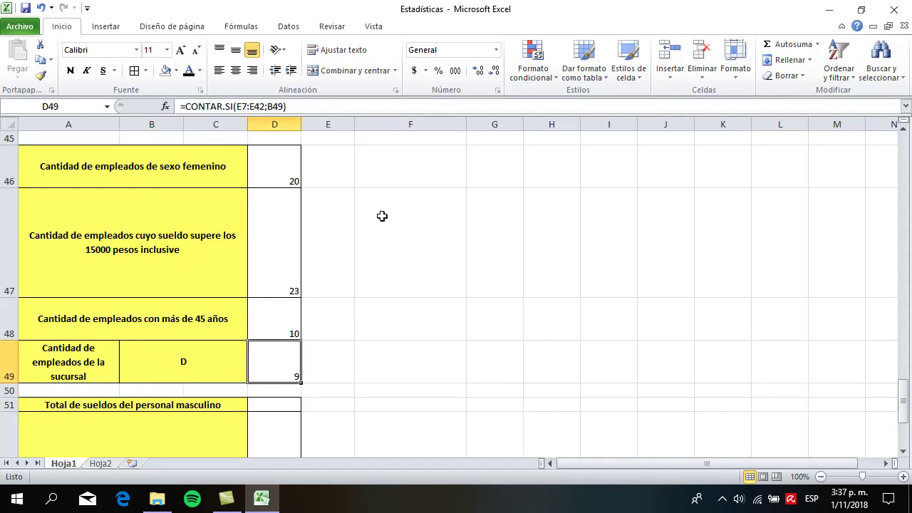
Examine the salary totals still required in rows 51 to 53 and the employee table data they depend on
{"action": "scroll", "coordinate": [448, 325], "scroll_direction": "up", "scroll_amount": 2}
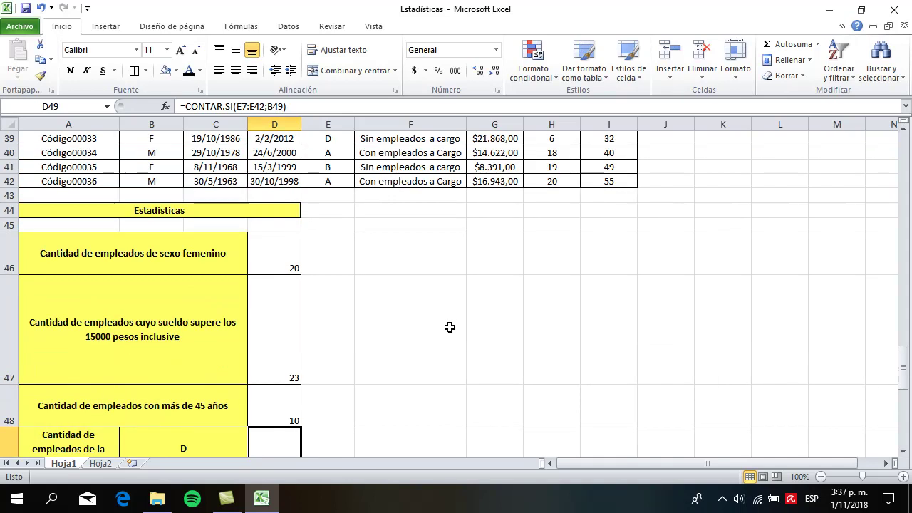
{"action": "scroll", "coordinate": [436, 324], "scroll_direction": "down", "scroll_amount": 4}
{"action": "scroll", "coordinate": [435, 321], "scroll_direction": "up", "scroll_amount": 1}
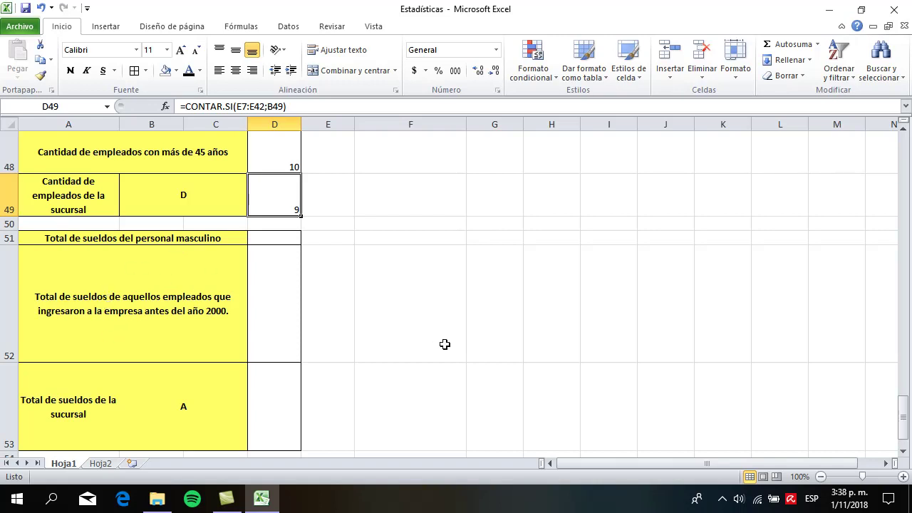
{"action": "scroll", "coordinate": [446, 346], "scroll_direction": "up", "scroll_amount": 15}
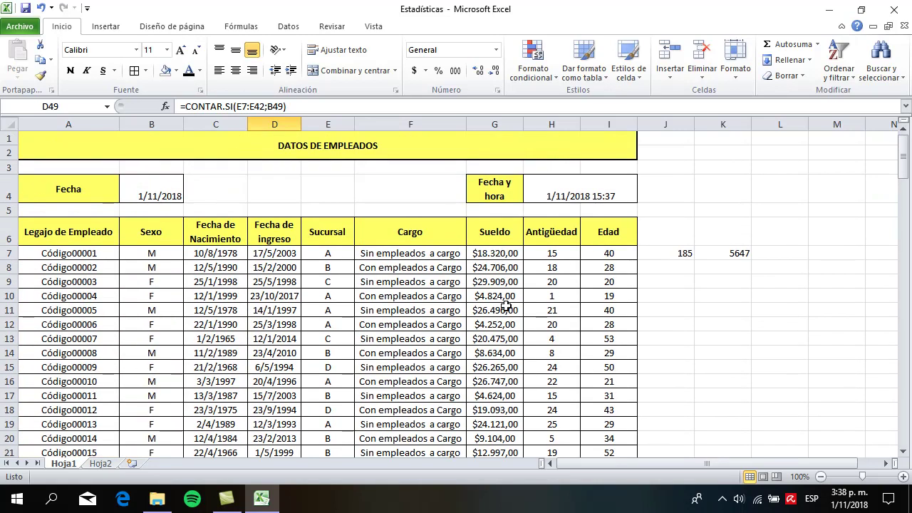
{"action": "scroll", "coordinate": [503, 413], "scroll_direction": "down", "scroll_amount": 2}
{"action": "scroll", "coordinate": [492, 406], "scroll_direction": "down", "scroll_amount": 6}
{"action": "scroll", "coordinate": [488, 399], "scroll_direction": "up", "scroll_amount": 7}
{"action": "scroll", "coordinate": [489, 385], "scroll_direction": "up", "scroll_amount": 1}
{"action": "scroll", "coordinate": [148, 380], "scroll_direction": "down", "scroll_amount": 9}
{"action": "scroll", "coordinate": [129, 349], "scroll_direction": "down", "scroll_amount": 8}
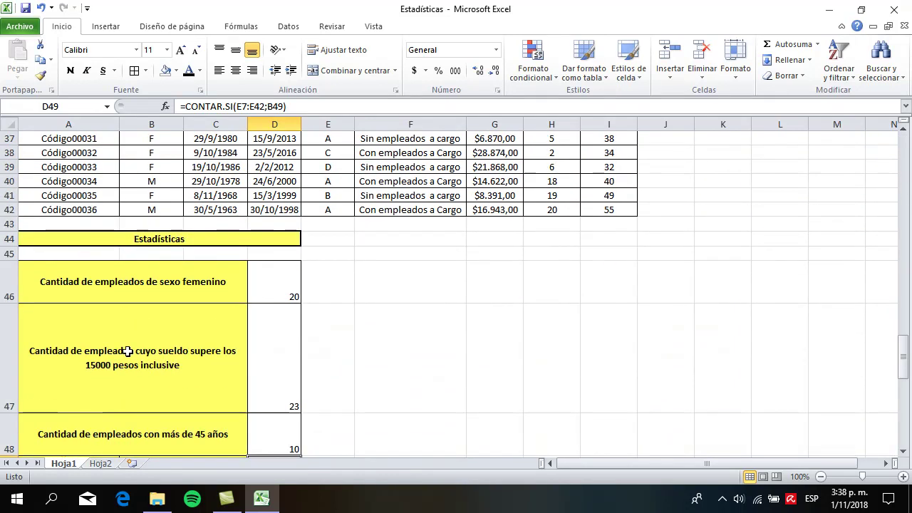
{"action": "scroll", "coordinate": [361, 286], "scroll_direction": "up", "scroll_amount": 1}
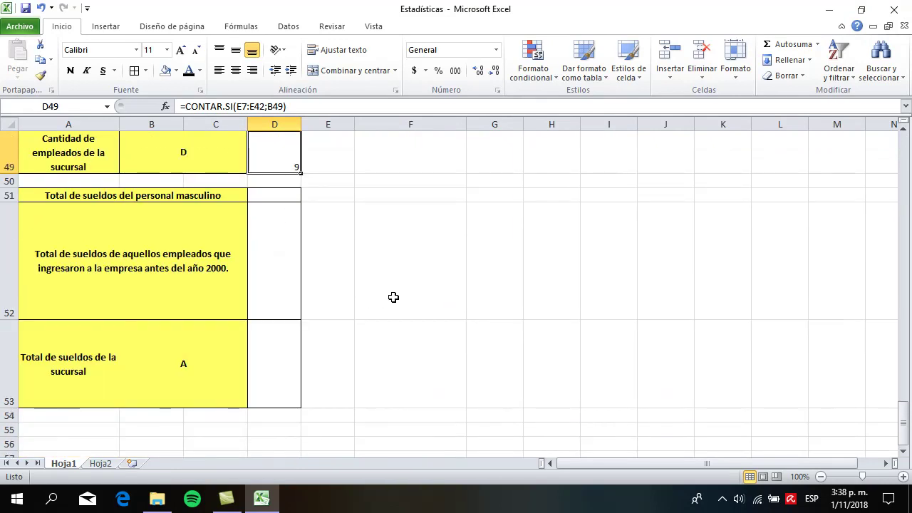
Begin a SUMAR.SI formula in D51 for the male staff's salaries, using the Sexo data B7:B42 as the criteria range
{"action": "left_click", "coordinate": [273, 195]}
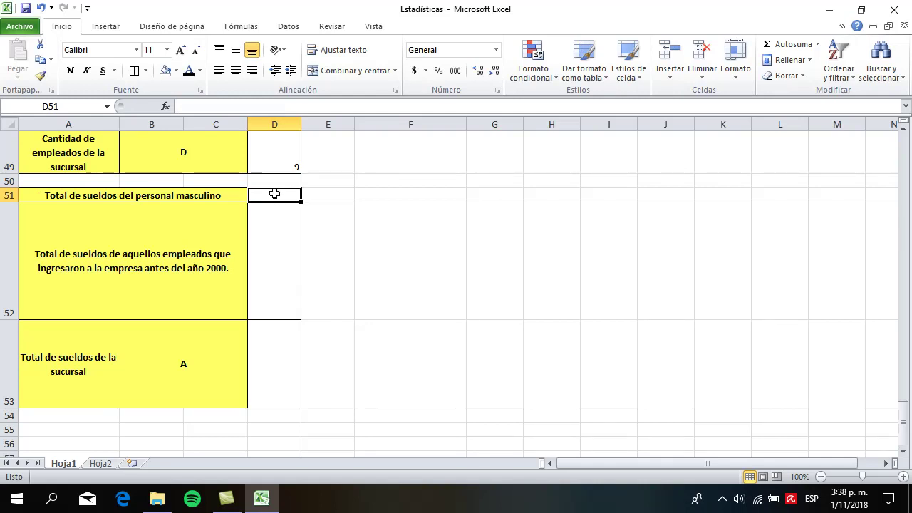
{"action": "type", "text": "=sumar"}
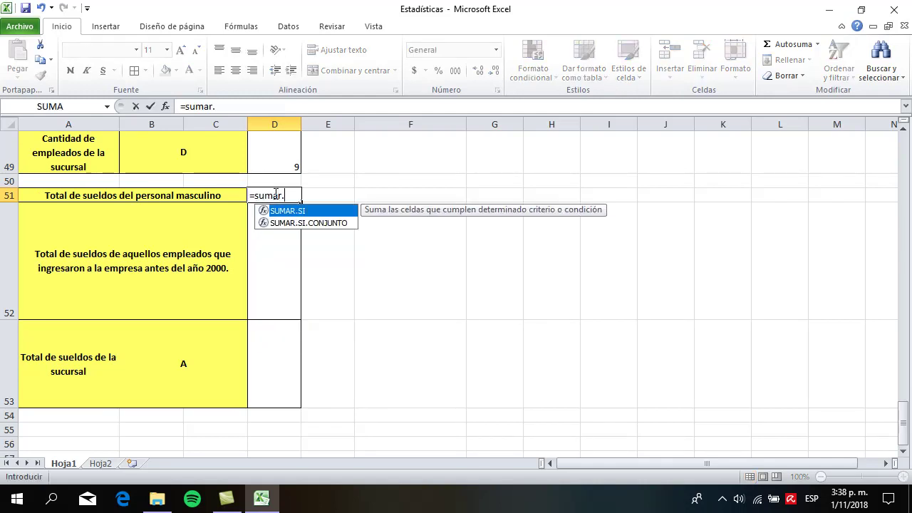
{"action": "type", "text": ".si("}
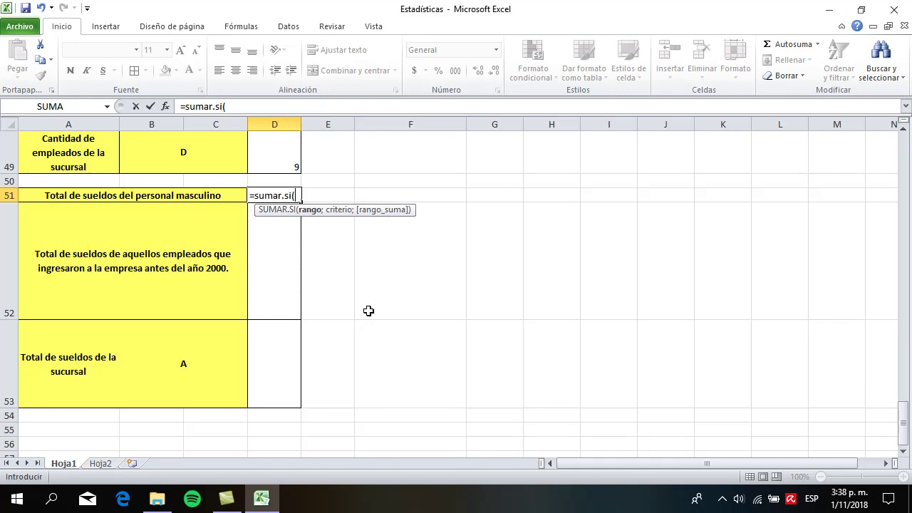
{"action": "scroll", "coordinate": [373, 310], "scroll_direction": "up", "scroll_amount": 4}
{"action": "scroll", "coordinate": [380, 299], "scroll_direction": "down", "scroll_amount": 5}
{"action": "scroll", "coordinate": [379, 298], "scroll_direction": "up", "scroll_amount": 1}
{"action": "scroll", "coordinate": [446, 318], "scroll_direction": "up", "scroll_amount": 15}
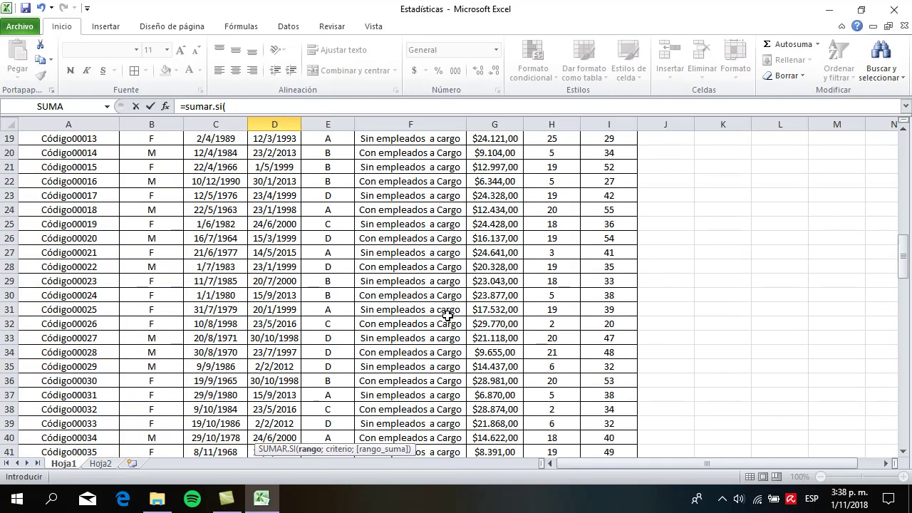
{"action": "scroll", "coordinate": [446, 318], "scroll_direction": "up", "scroll_amount": 1}
{"action": "left_click_drag", "start_coordinate": [149, 251], "coordinate": [165, 427]}
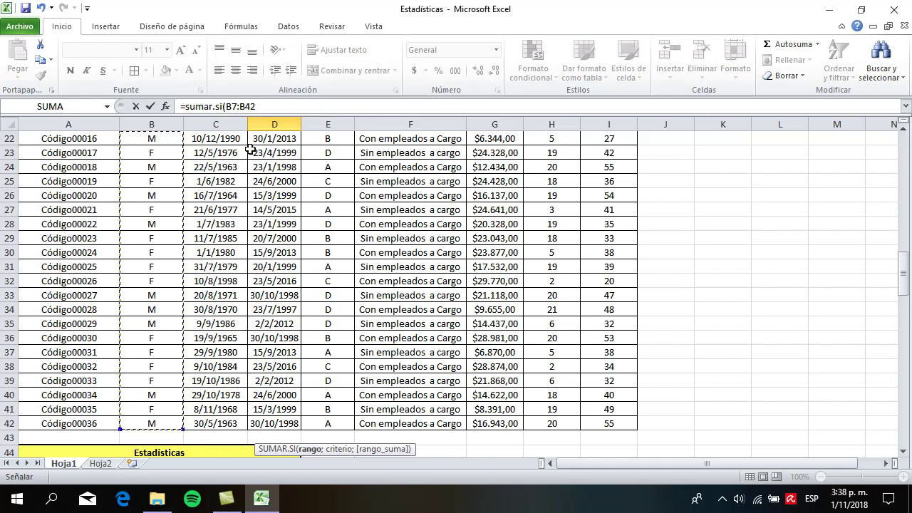
Complete the D51 formula with the criterion "M" and the Sueldo data G7:G42 as the sum range
{"action": "left_click", "coordinate": [284, 106]}
{"action": "type", "text": ";\"M"}
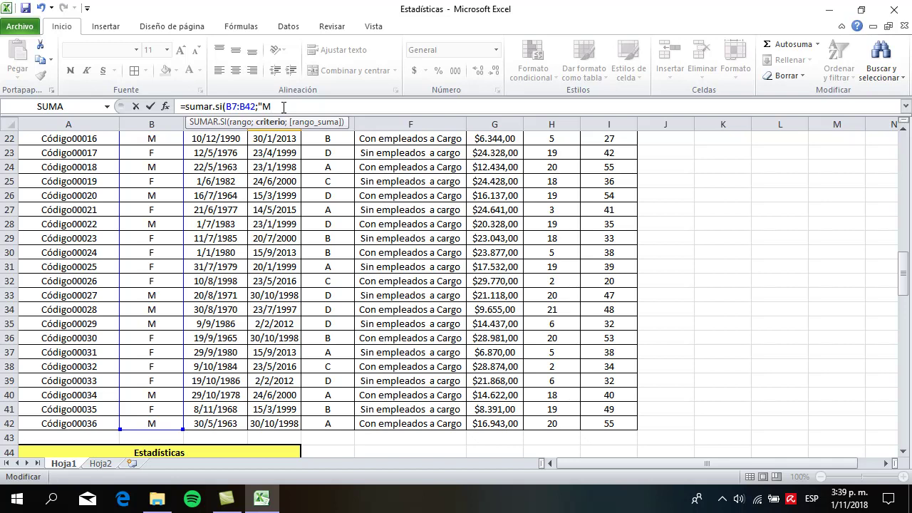
{"action": "type", "text": "\";"}
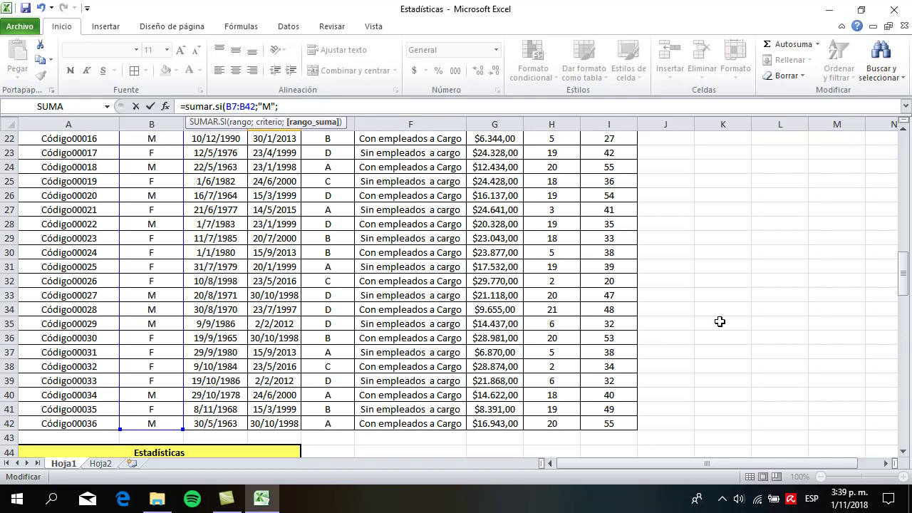
{"action": "left_click_drag", "start_coordinate": [904, 282], "coordinate": [907, 182]}
{"action": "left_click_drag", "start_coordinate": [499, 226], "coordinate": [490, 426]}
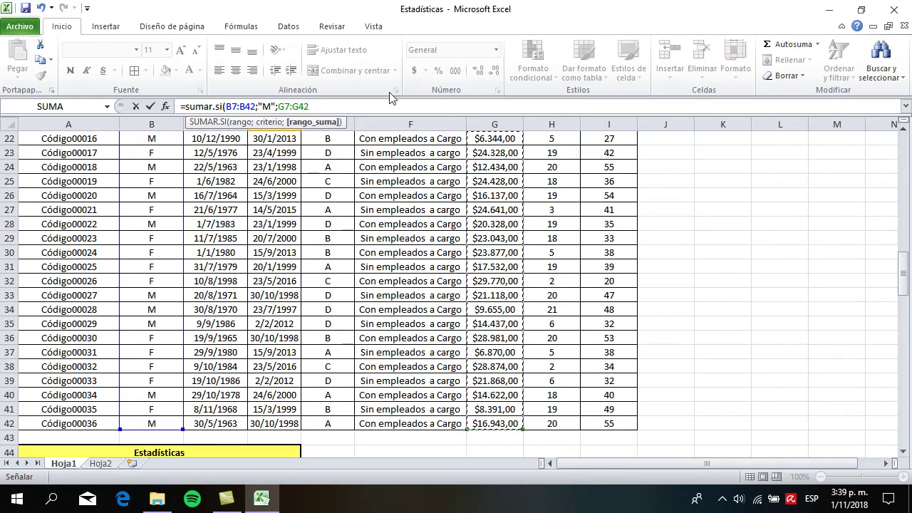
{"action": "key", "text": "Return"}
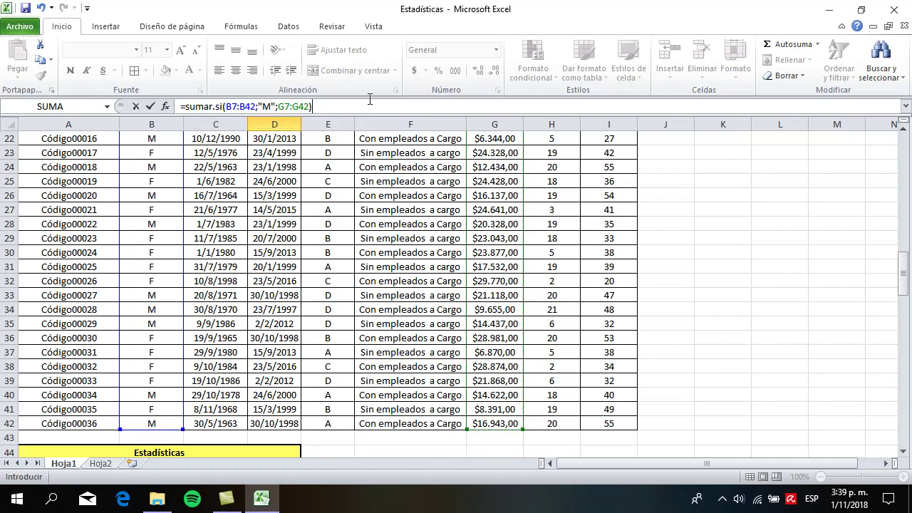
Format the male staff salary total in D51 as Moneda
{"action": "left_click", "coordinate": [279, 238]}
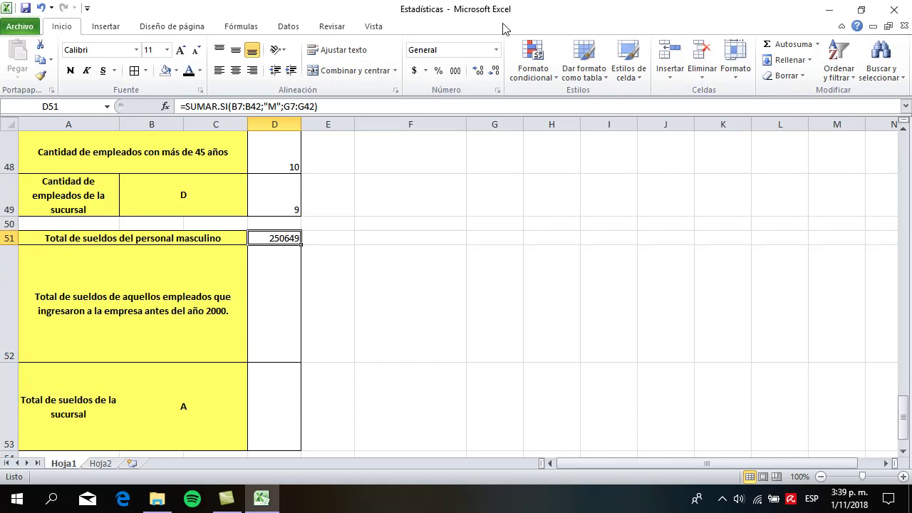
{"action": "left_click", "coordinate": [495, 52]}
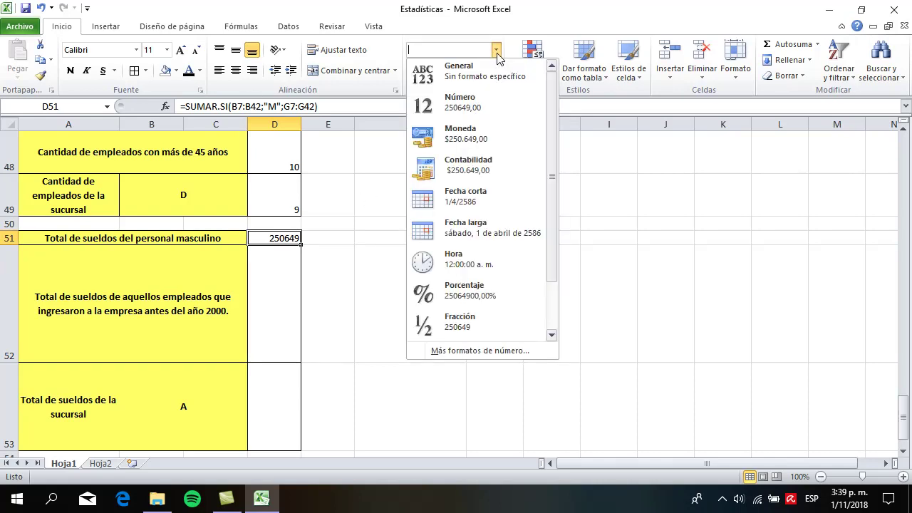
{"action": "left_click", "coordinate": [475, 138]}
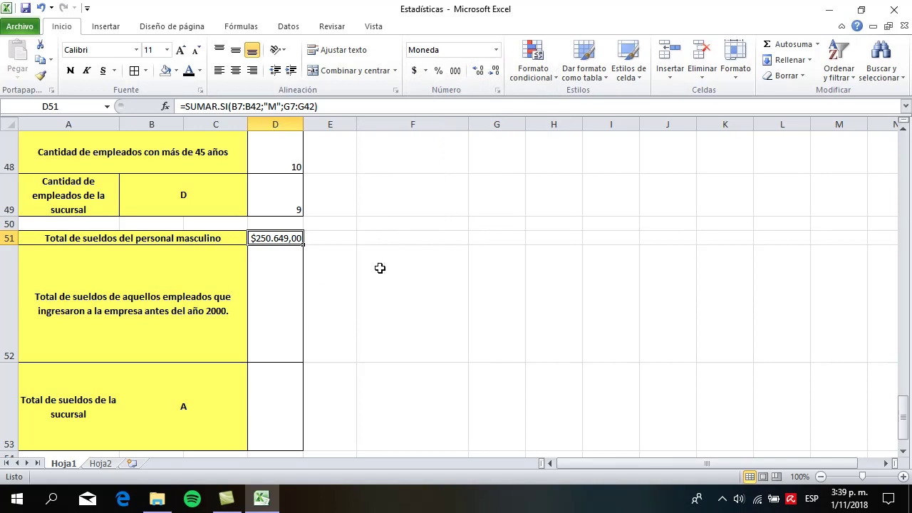
Begin a SUMAR.SI formula in D52 with the Fecha de ingreso data D7:D42 as the criteria range
{"action": "left_click", "coordinate": [274, 305]}
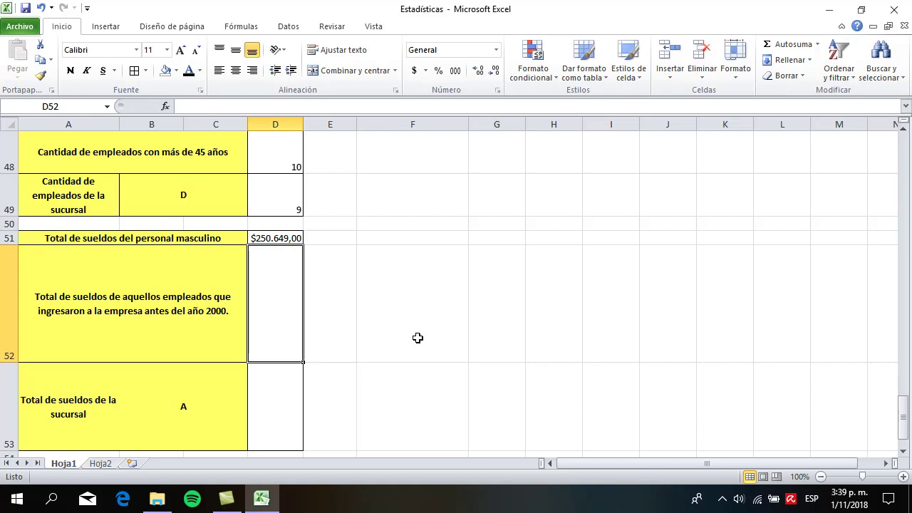
{"action": "scroll", "coordinate": [533, 331], "scroll_direction": "up", "scroll_amount": 15}
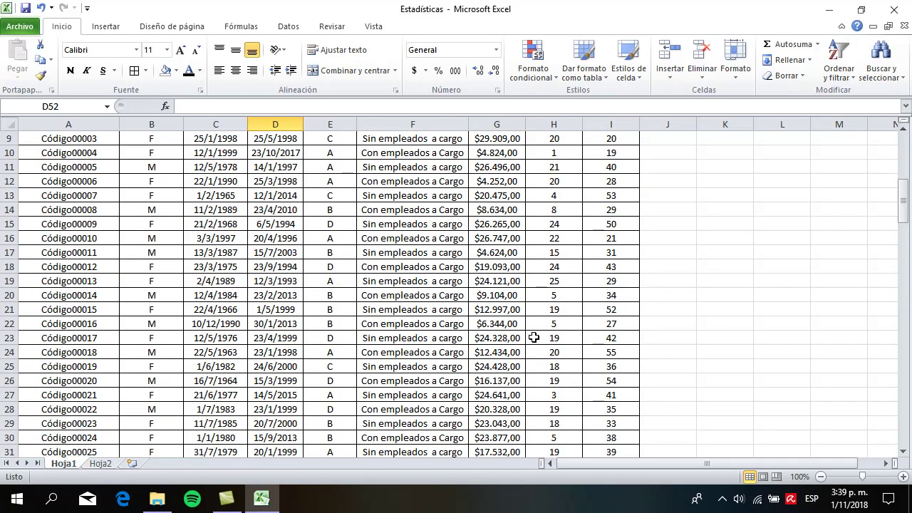
{"action": "scroll", "coordinate": [372, 345], "scroll_direction": "down", "scroll_amount": 1}
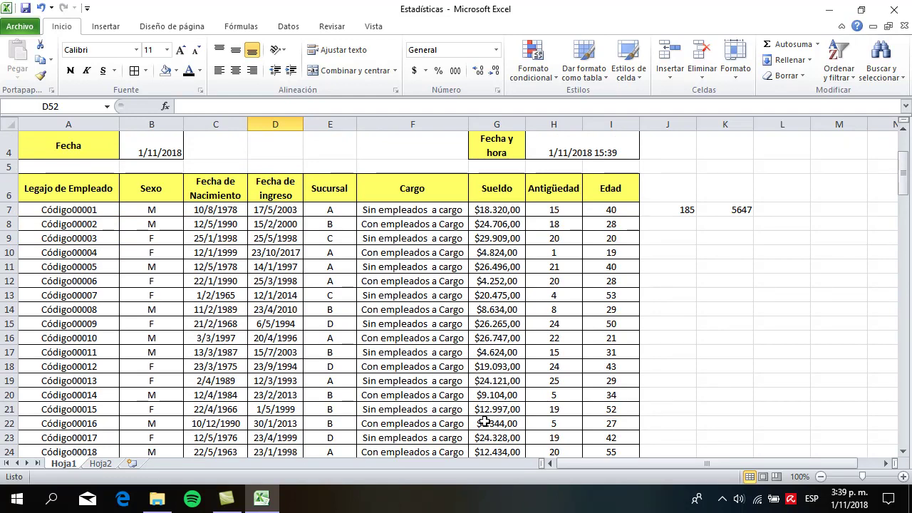
{"action": "scroll", "coordinate": [781, 370], "scroll_direction": "down", "scroll_amount": 11}
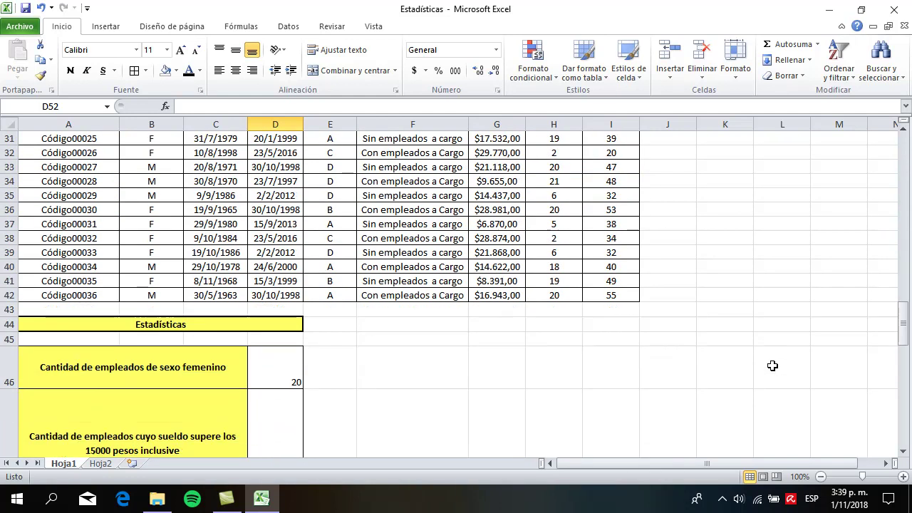
{"action": "scroll", "coordinate": [771, 362], "scroll_direction": "down", "scroll_amount": 5}
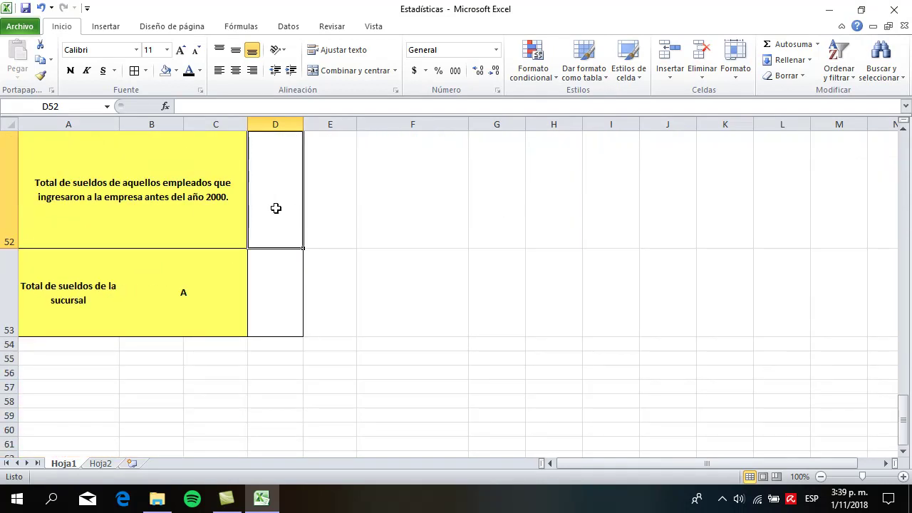
{"action": "type", "text": "=sumar.si"}
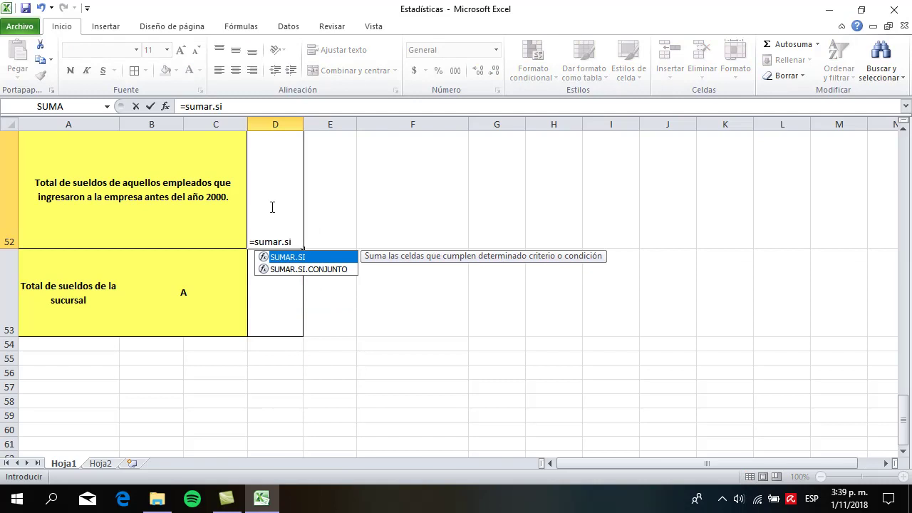
{"action": "type", "text": "("}
{"action": "scroll", "coordinate": [716, 313], "scroll_direction": "up", "scroll_amount": 17}
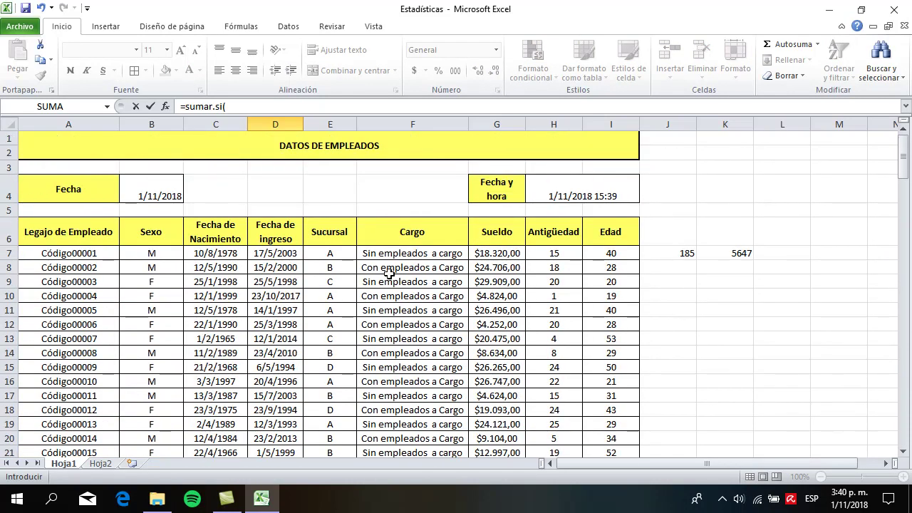
{"action": "left_click_drag", "start_coordinate": [285, 258], "coordinate": [280, 428]}
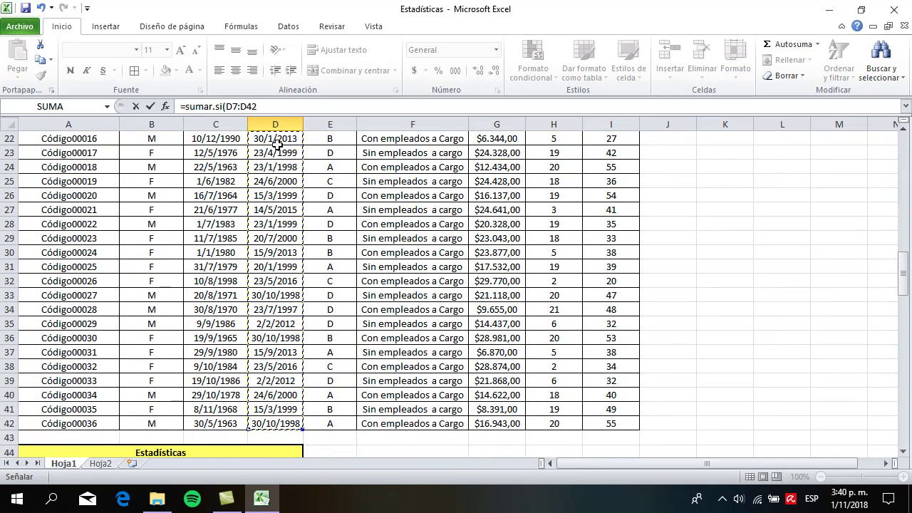
Complete the D52 formula with the criterion "<01/01/2000" and the sum range G7:G42
{"action": "left_click", "coordinate": [281, 107]}
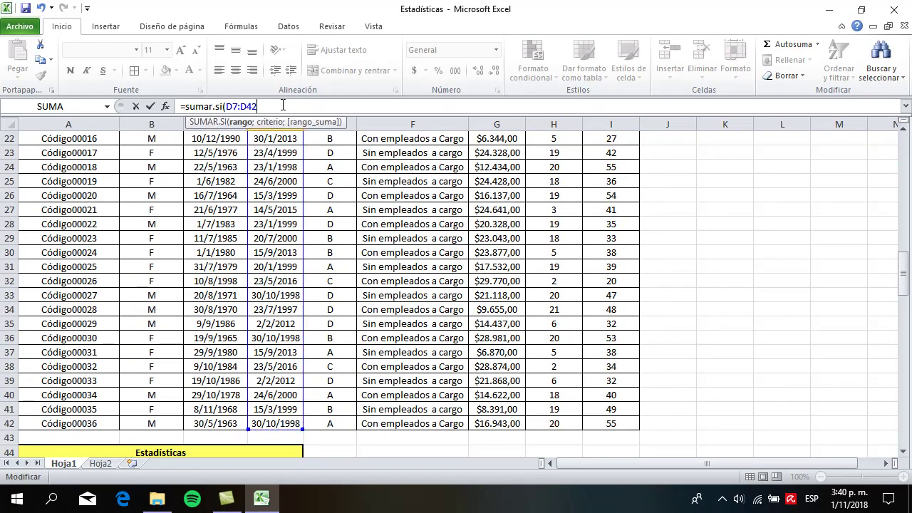
{"action": "type", "text": ";"}
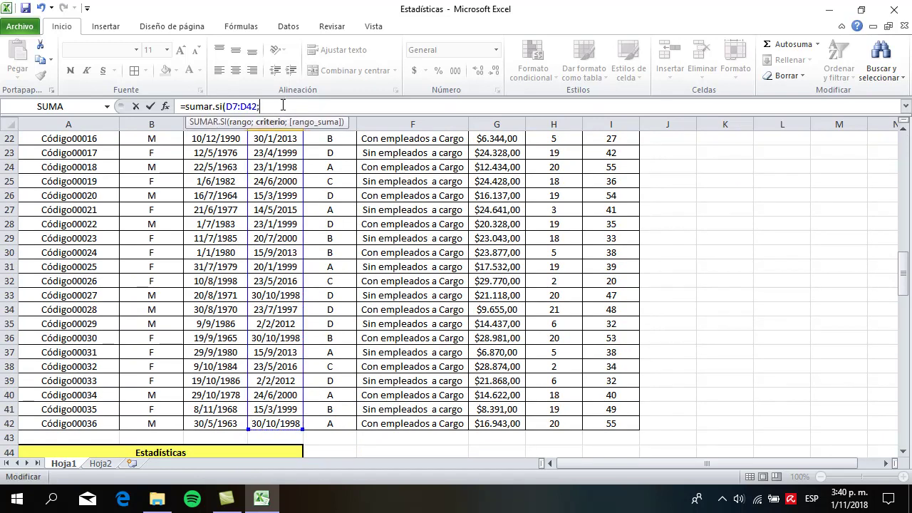
{"action": "left_click_drag", "start_coordinate": [903, 272], "coordinate": [904, 280]}
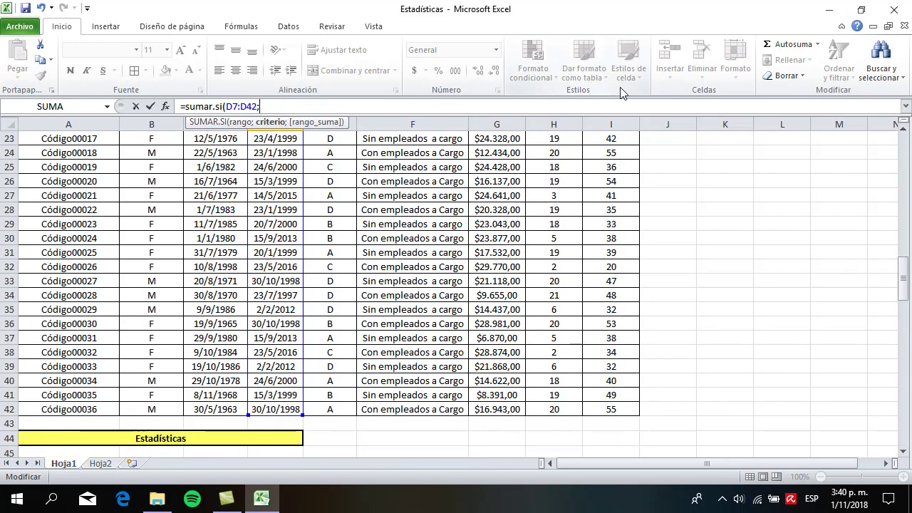
{"action": "type", "text": "\"<01/01/2000"}
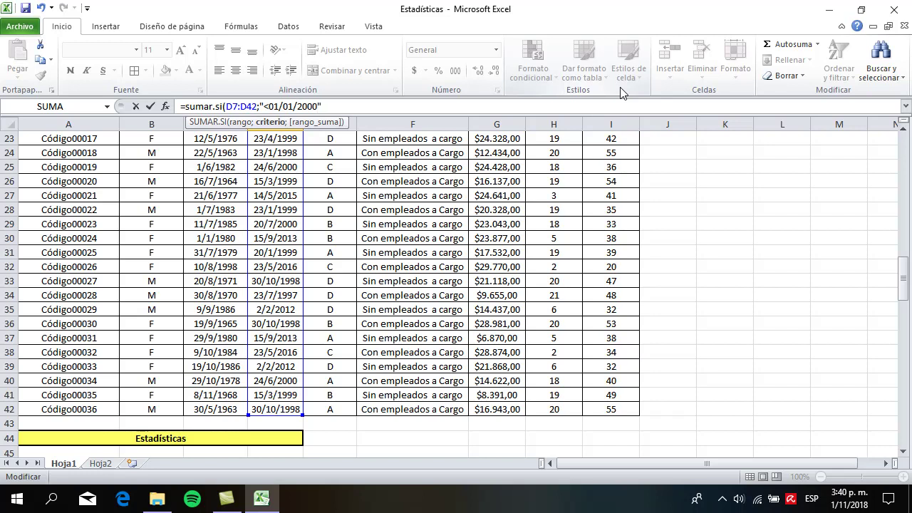
{"action": "type", "text": ";"}
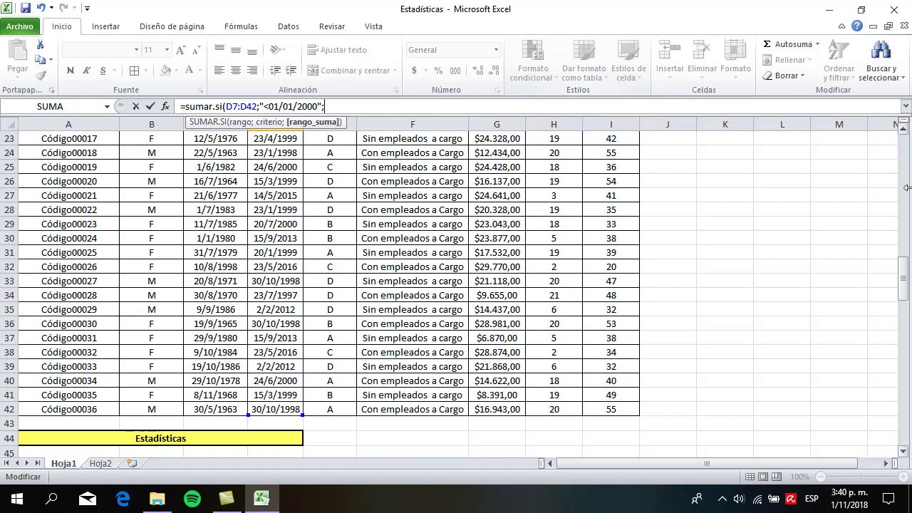
{"action": "left_click_drag", "start_coordinate": [902, 288], "coordinate": [907, 171]}
{"action": "left_click_drag", "start_coordinate": [495, 227], "coordinate": [504, 426]}
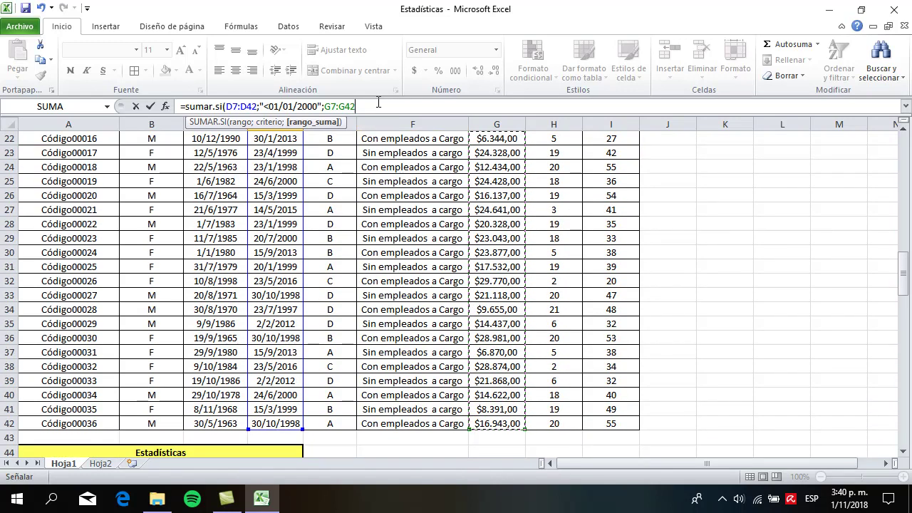
{"action": "type", "text": ")"}
{"action": "key", "text": "ctrl+Return"}
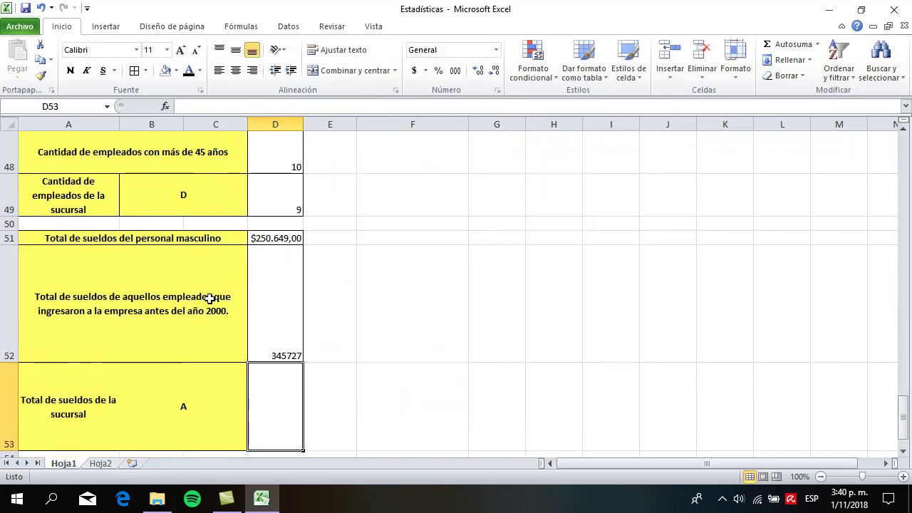
Format the salary total for employees who joined before 2000 in D52 as Moneda
{"action": "left_click", "coordinate": [495, 50]}
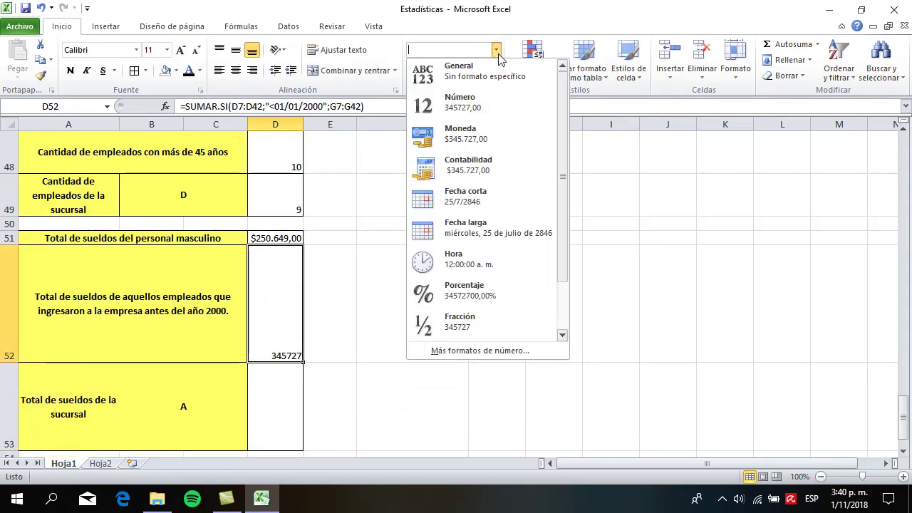
{"action": "left_click", "coordinate": [488, 131]}
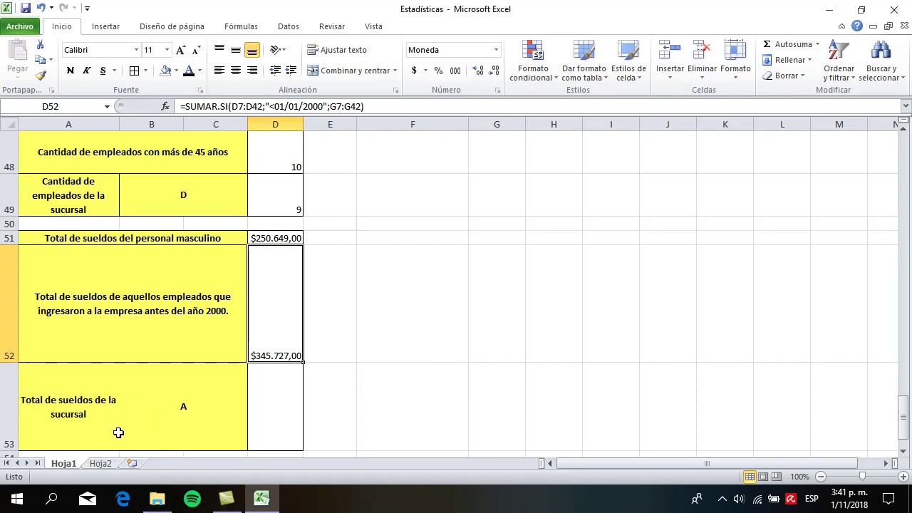
Begin a SUMAR.SI formula in D53 for the branch salary total, with the Sucursal data E7:E42 as the criteria range
{"action": "left_click", "coordinate": [221, 420]}
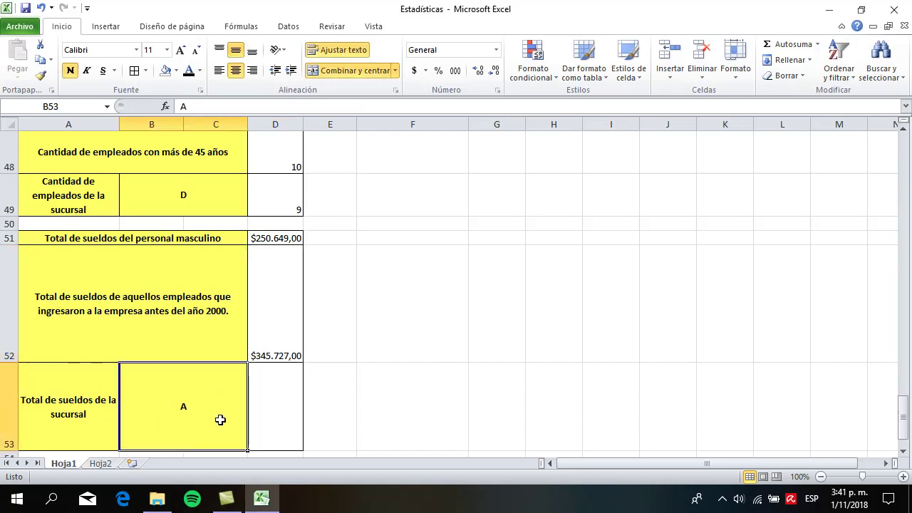
{"action": "left_click", "coordinate": [84, 429]}
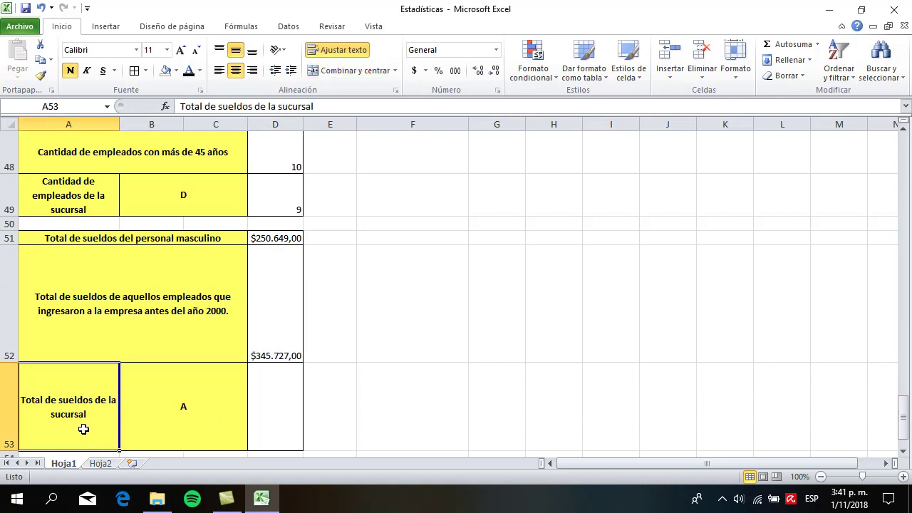
{"action": "left_click", "coordinate": [189, 418]}
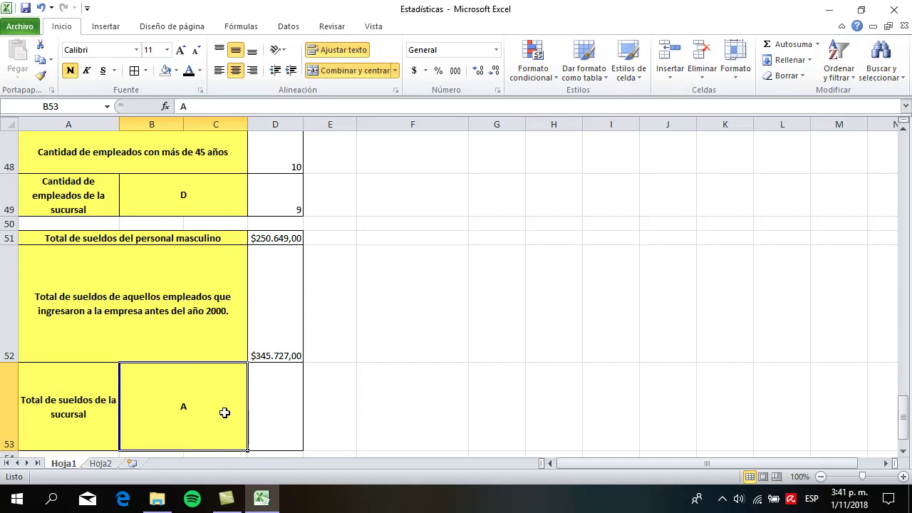
{"action": "left_click", "coordinate": [268, 404]}
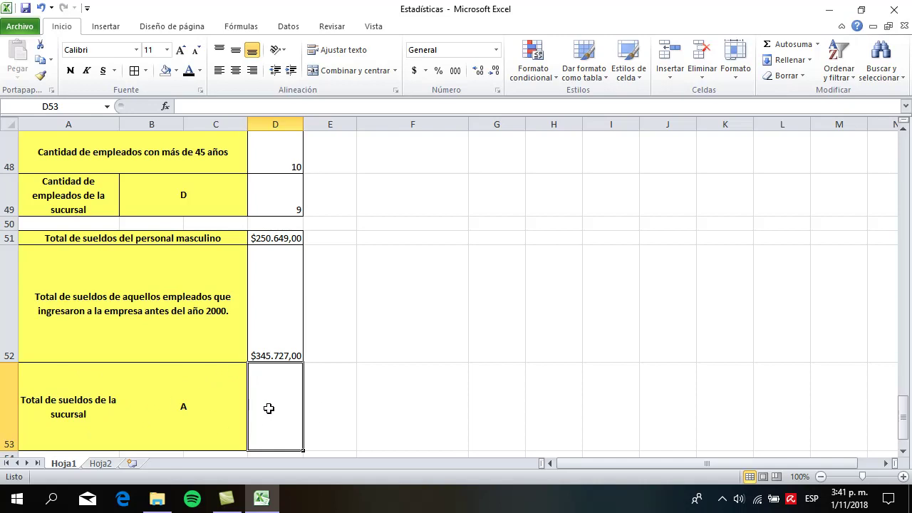
{"action": "type", "text": "=sumar"}
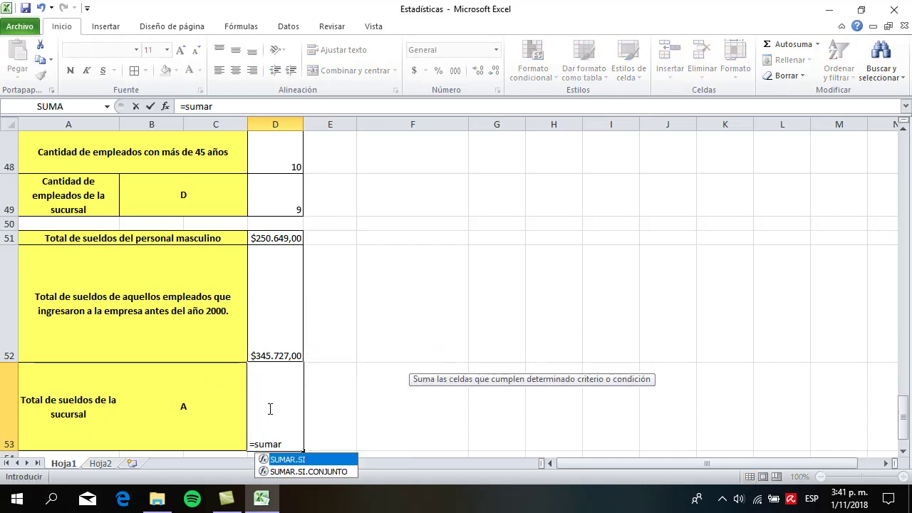
{"action": "type", "text": ".si("}
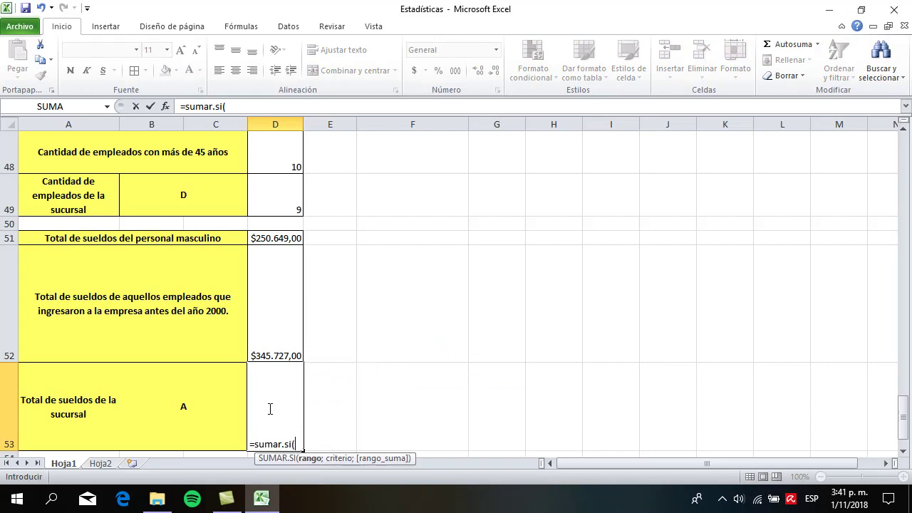
{"action": "scroll", "coordinate": [357, 347], "scroll_direction": "up", "scroll_amount": 15}
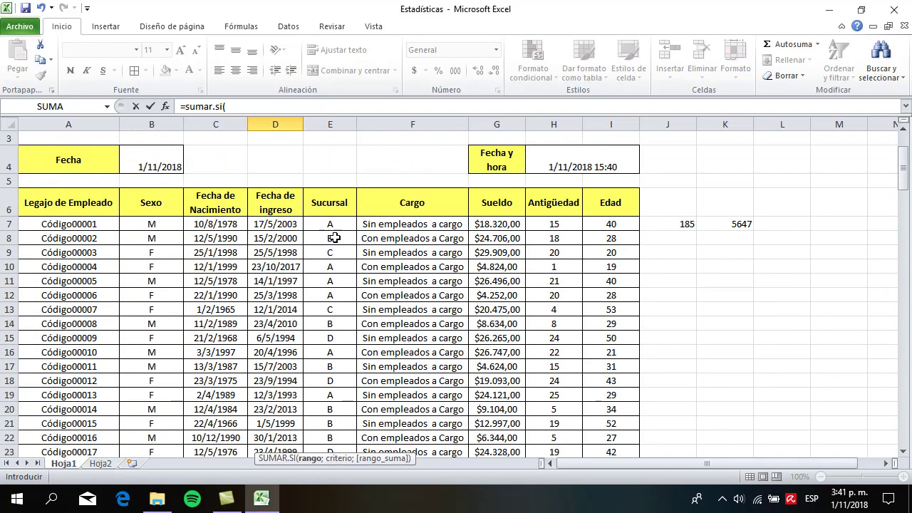
{"action": "left_click_drag", "start_coordinate": [332, 227], "coordinate": [333, 428]}
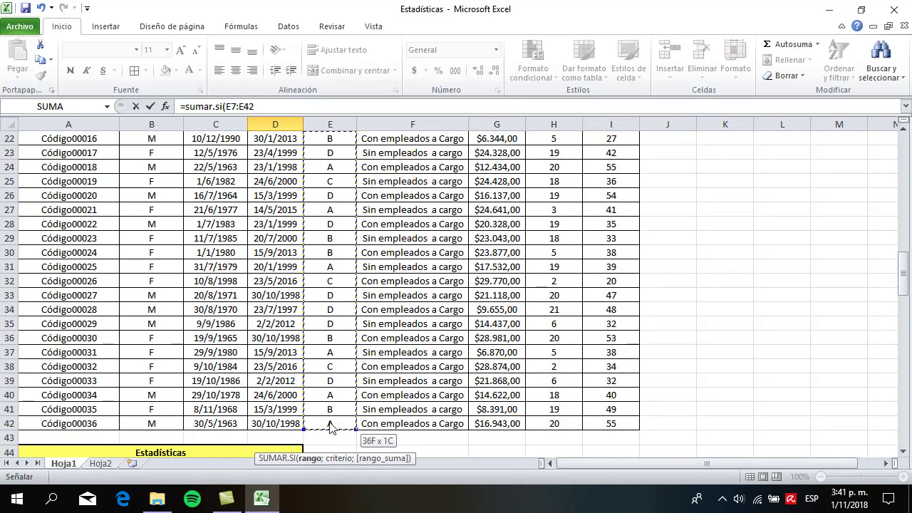
{"action": "left_click", "coordinate": [269, 105]}
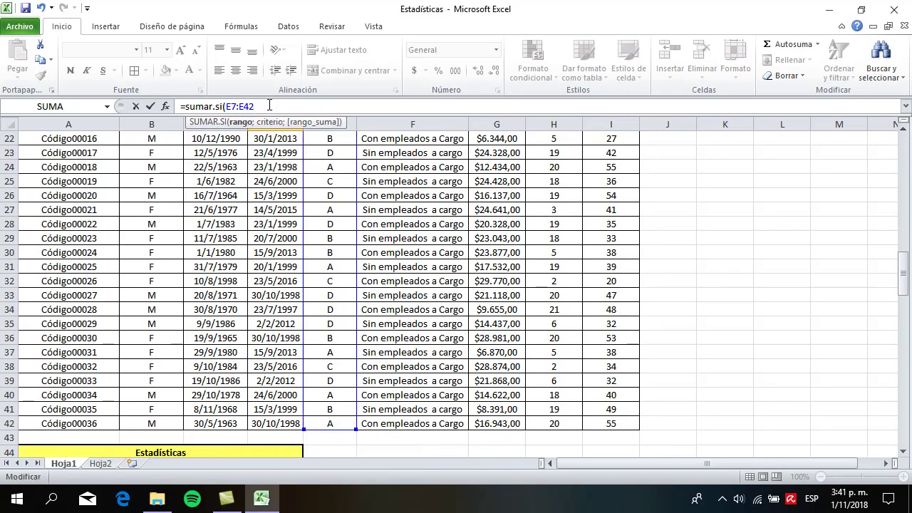
{"action": "type", "text": ";"}
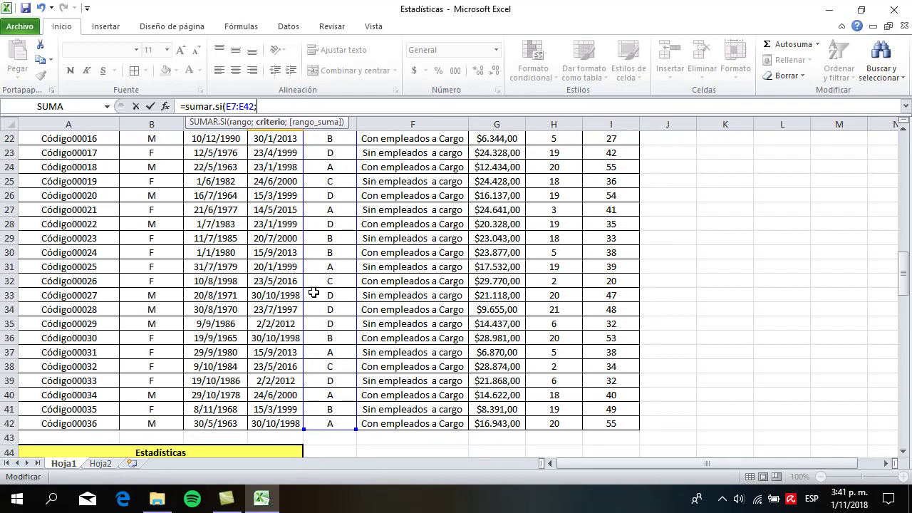
Complete the D53 formula with the branch letter cell B53 as the criterion and the Sueldo data G7:G42 as the sum range
{"action": "left_click_drag", "start_coordinate": [907, 276], "coordinate": [899, 426]}
{"action": "left_click", "coordinate": [174, 402]}
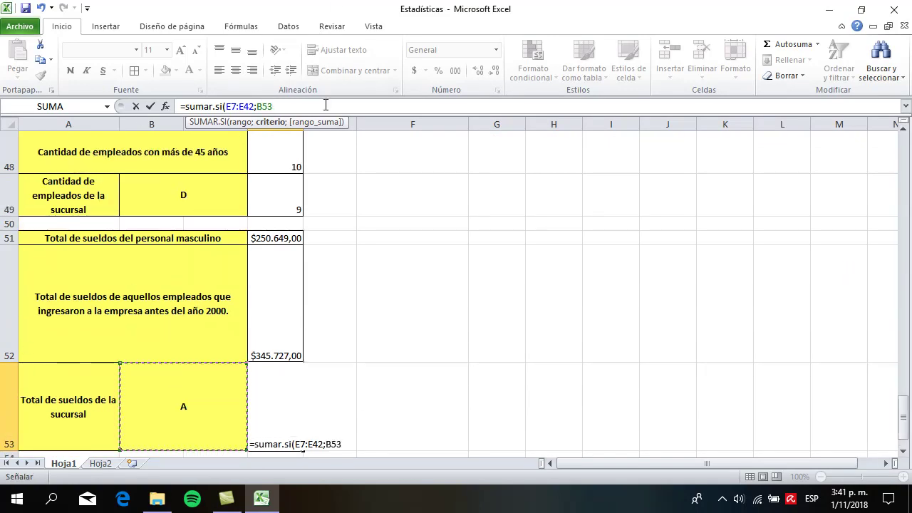
{"action": "type", "text": ";"}
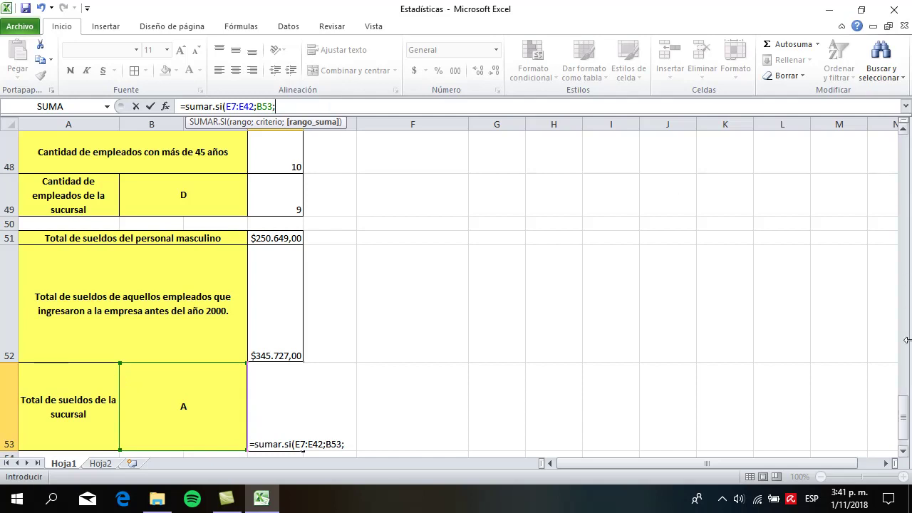
{"action": "left_click_drag", "start_coordinate": [903, 413], "coordinate": [903, 159]}
{"action": "left_click_drag", "start_coordinate": [492, 239], "coordinate": [500, 428]}
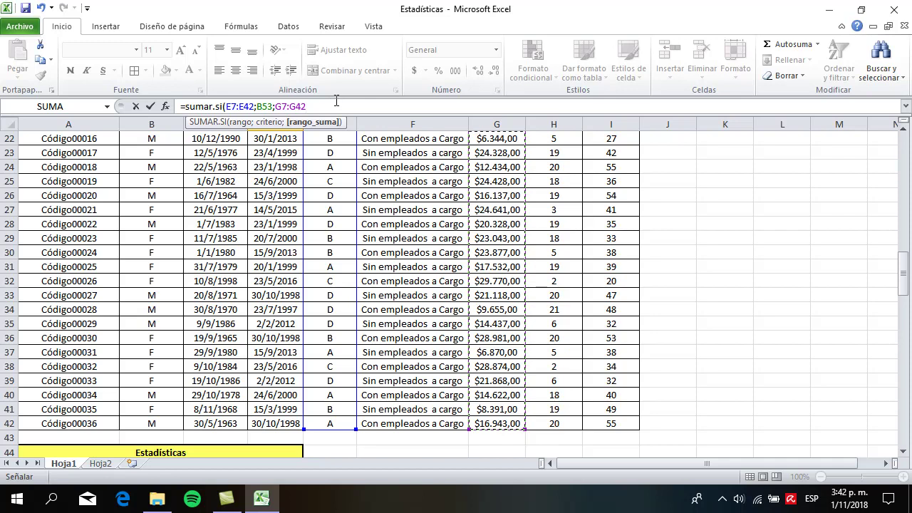
{"action": "type", "text": ")"}
{"action": "key", "text": "Return"}
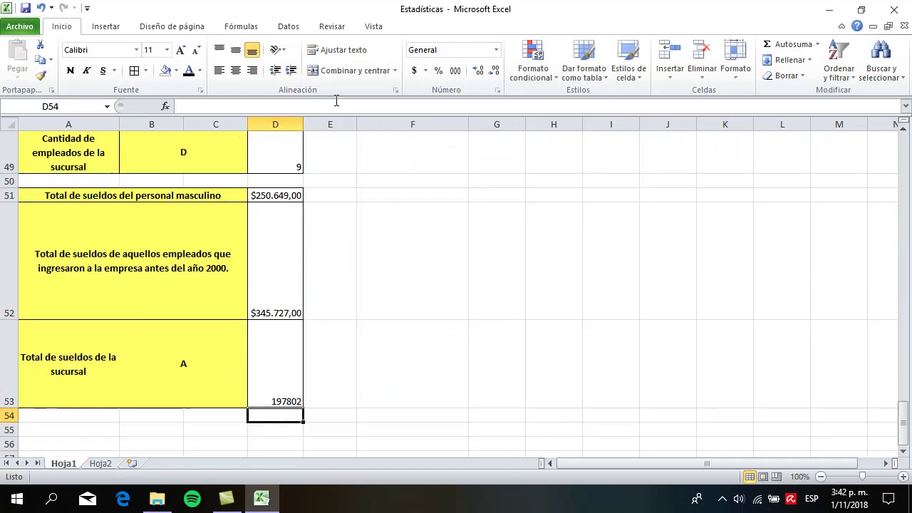
Format the branch salary total in D53 as Moneda
{"action": "left_click", "coordinate": [257, 353]}
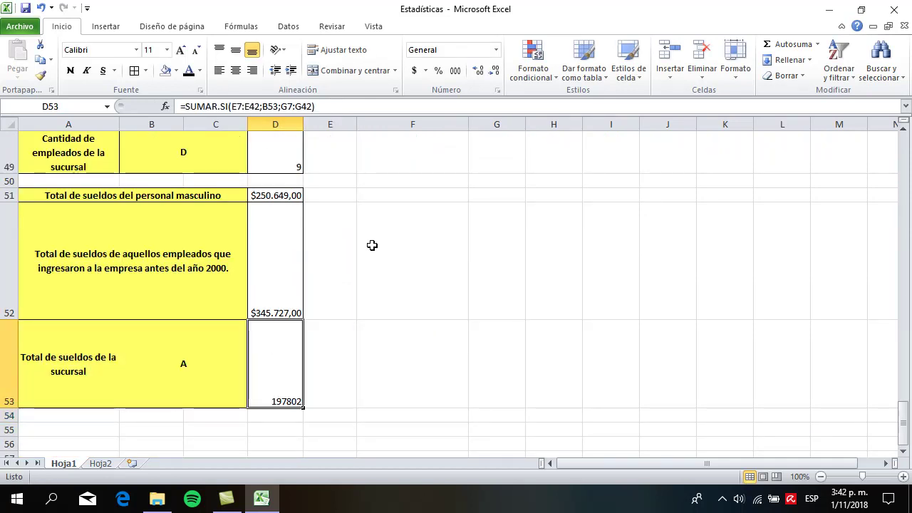
{"action": "left_click", "coordinate": [496, 50]}
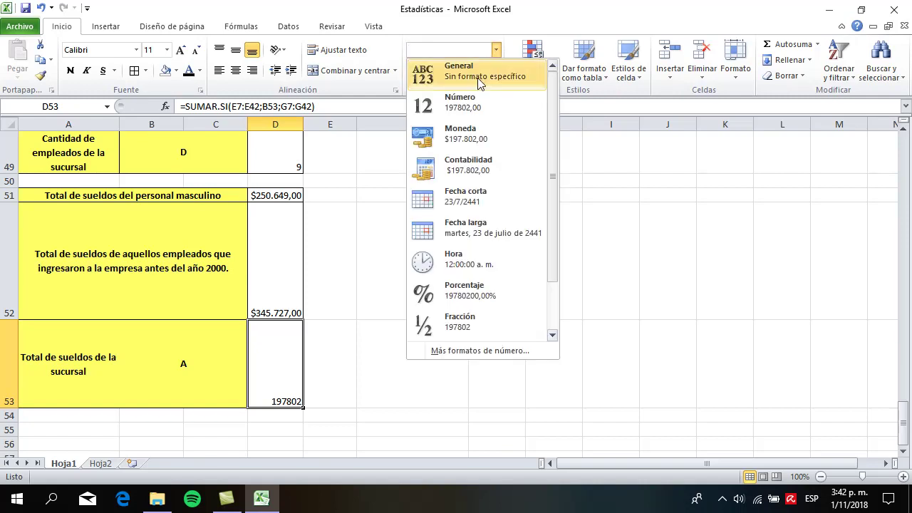
{"action": "left_click", "coordinate": [464, 135]}
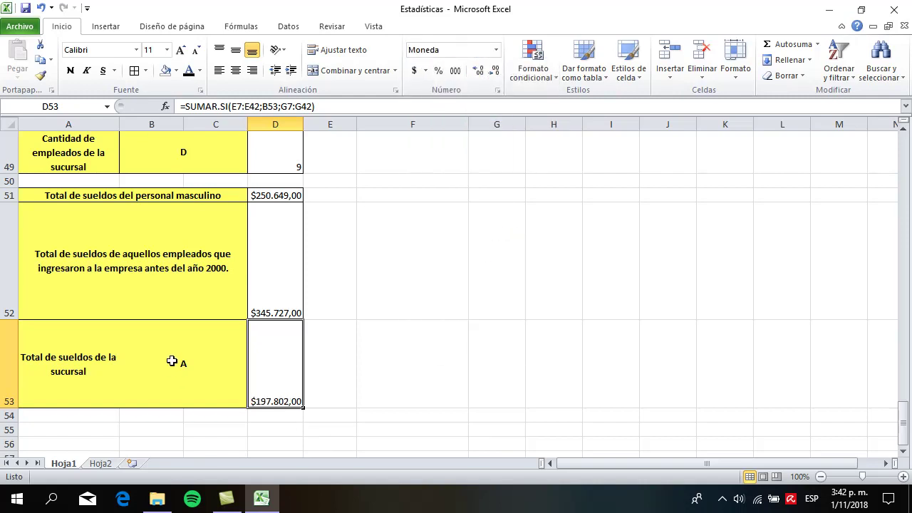
Change the branch letter in B53 to B to recalculate the salary total, and return to the start of the employee data
{"action": "left_click", "coordinate": [199, 365]}
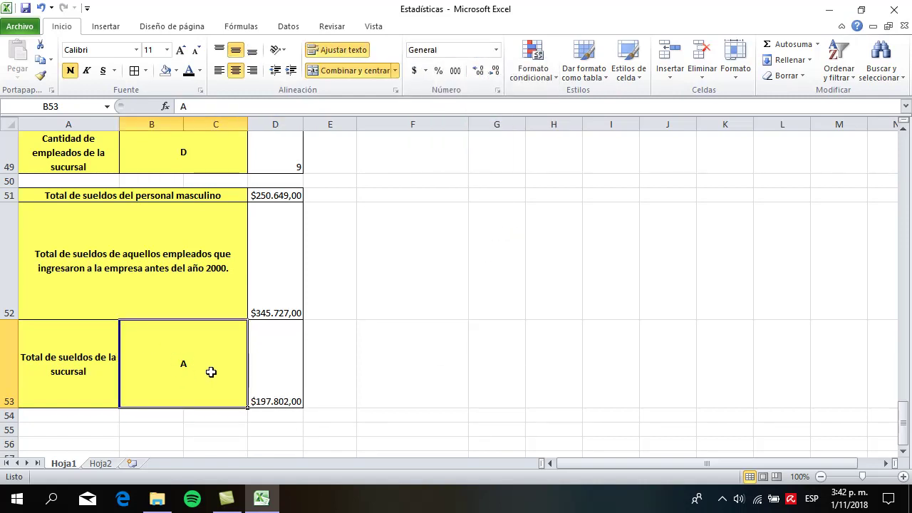
{"action": "type", "text": "B"}
{"action": "key", "text": "Return"}
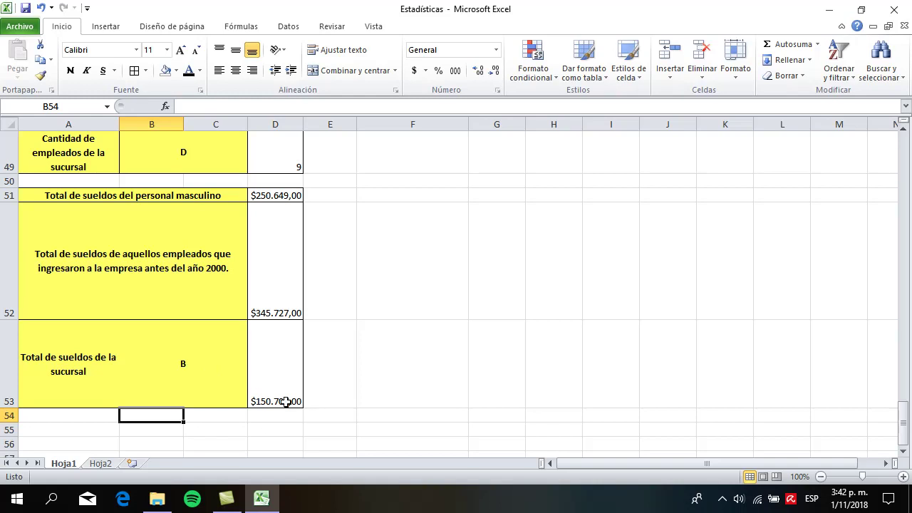
{"action": "left_click", "coordinate": [273, 372]}
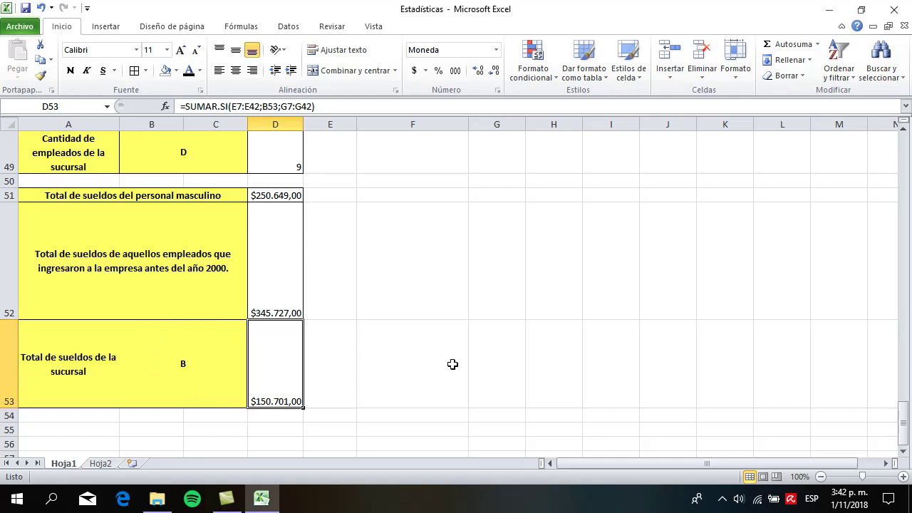
{"action": "scroll", "coordinate": [452, 364], "scroll_direction": "up", "scroll_amount": 15}
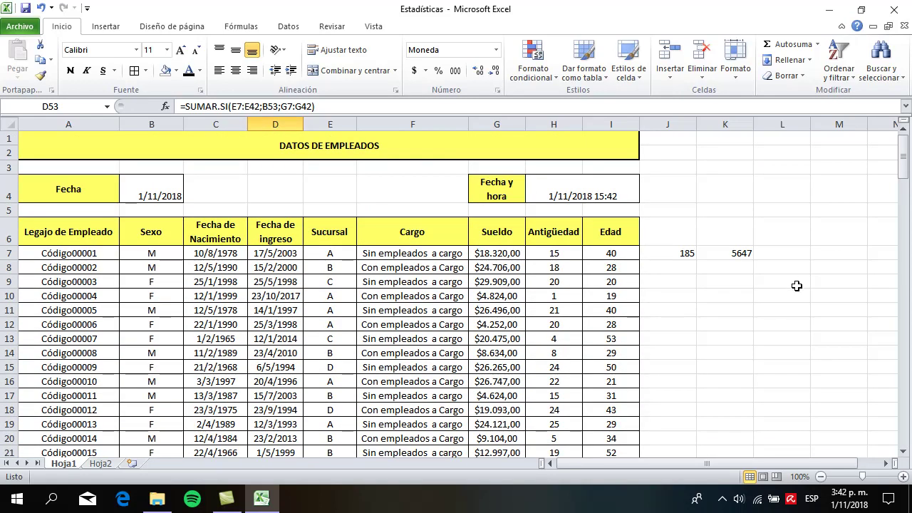